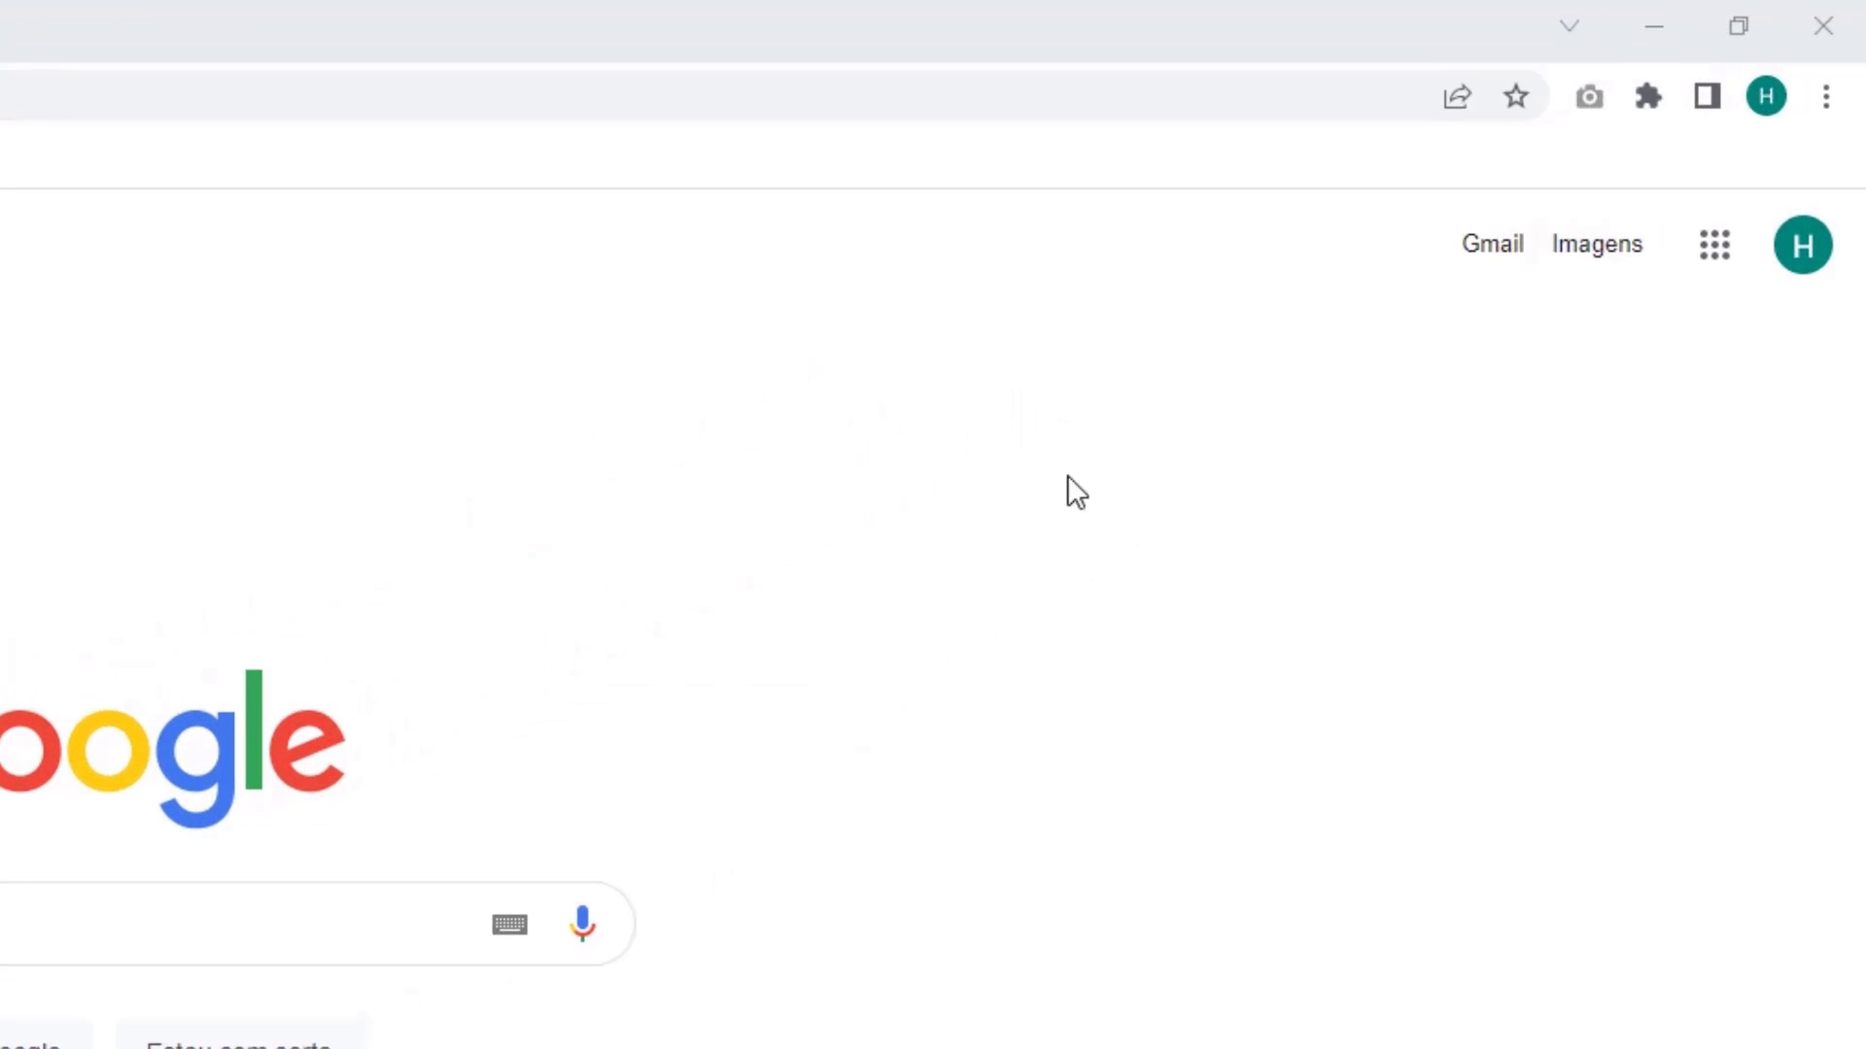
- Clear the browser's cookies and cached images and files for the period Última hora, excluding the browsing history
left_click(1826, 96)
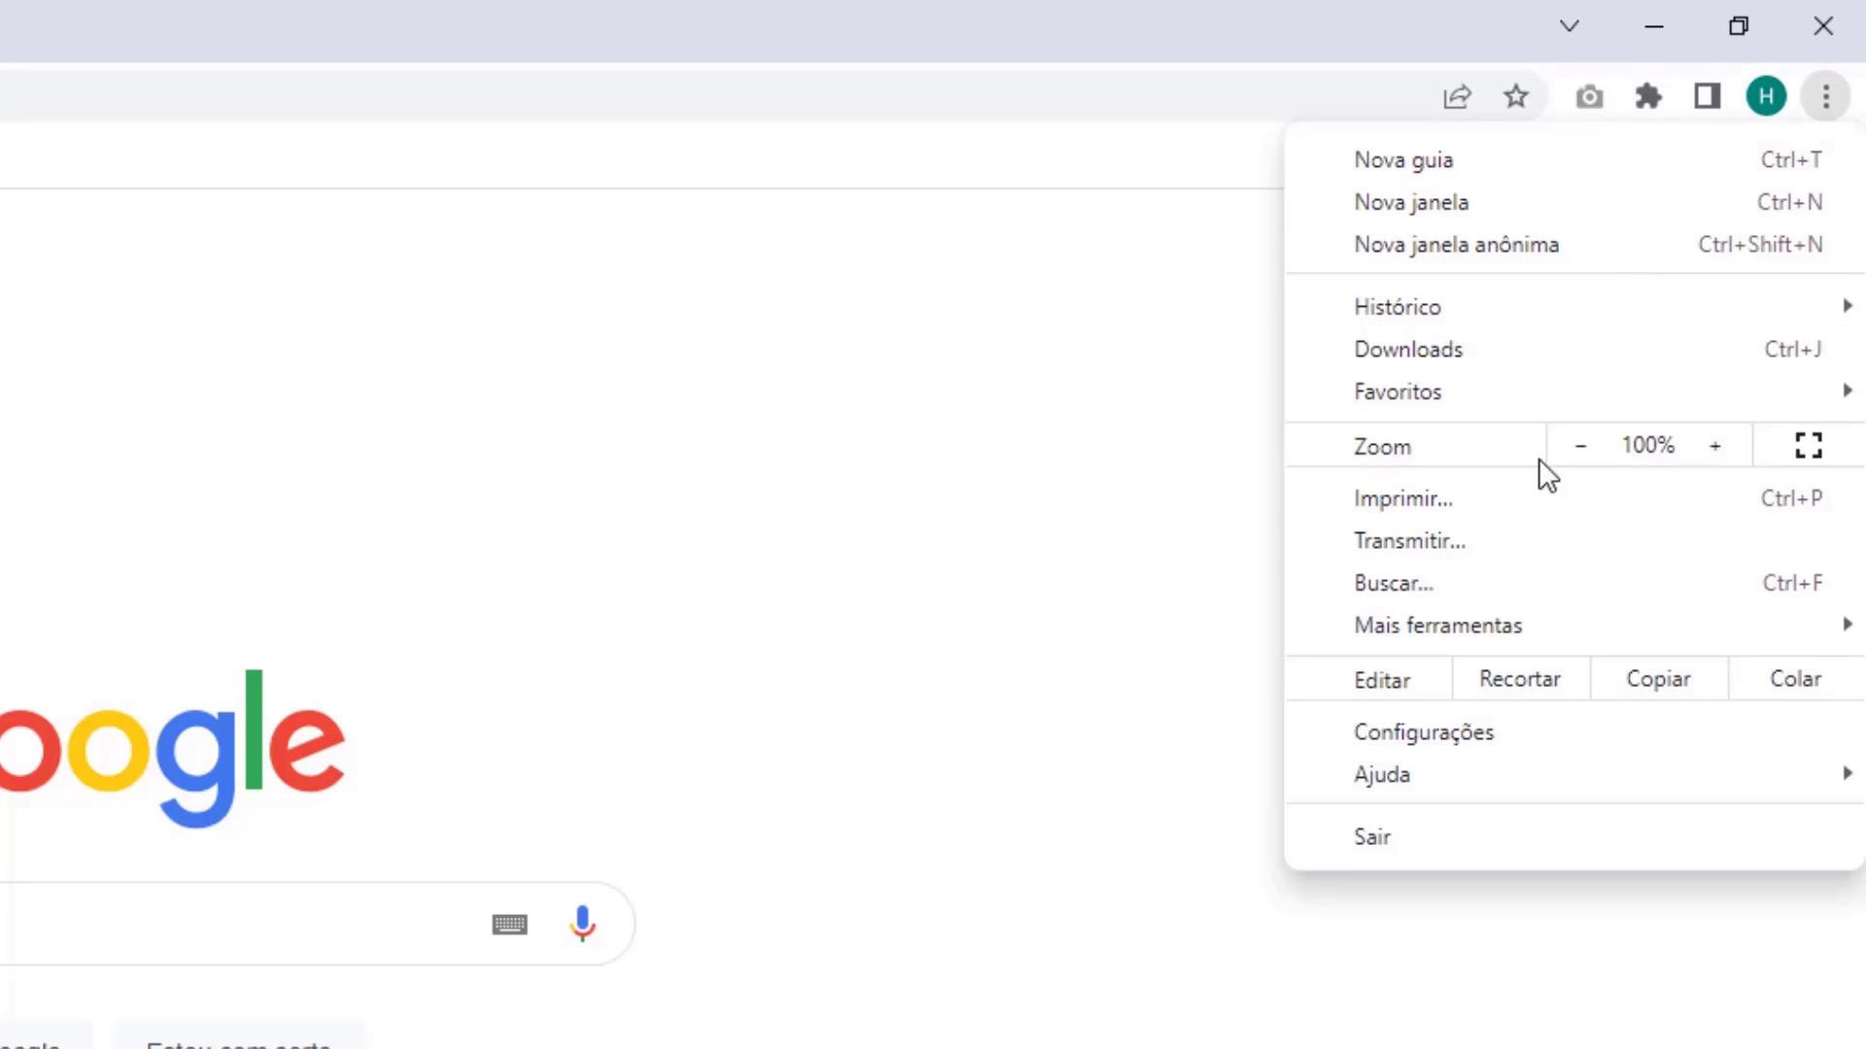
mouse_move(1423, 633)
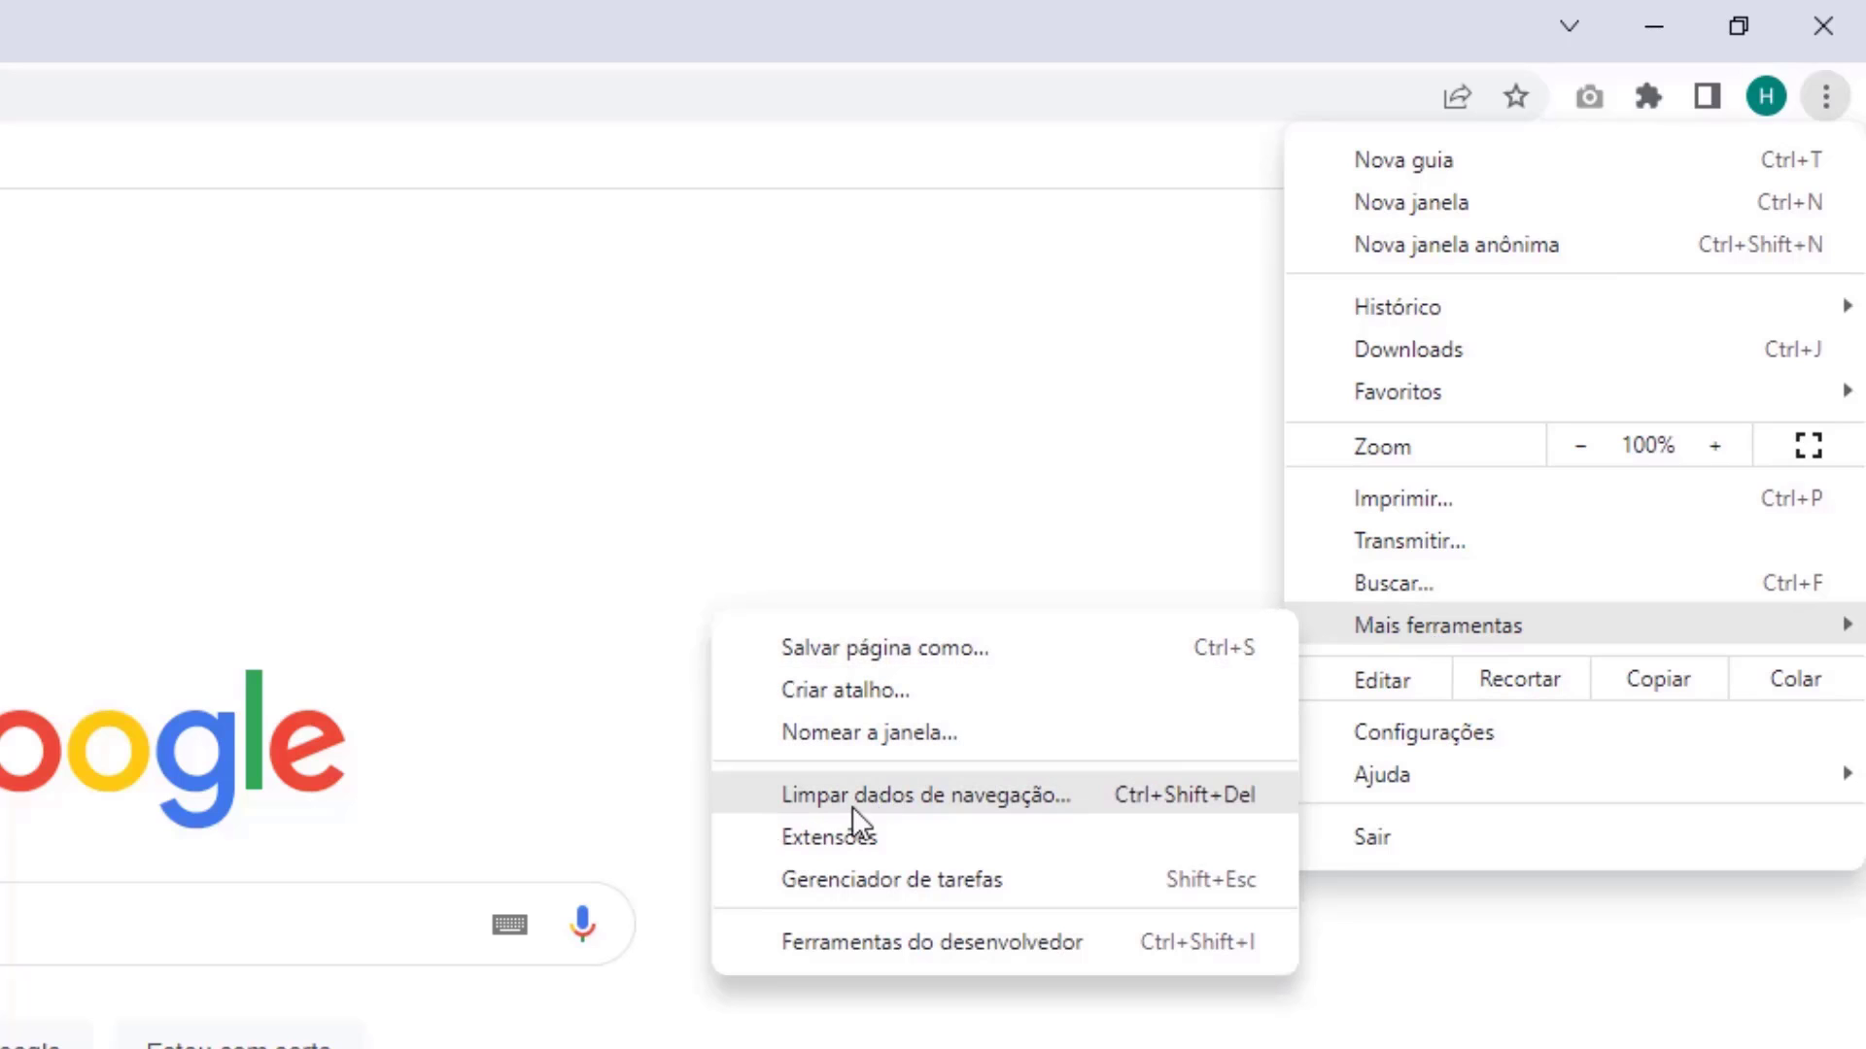
left_click(906, 797)
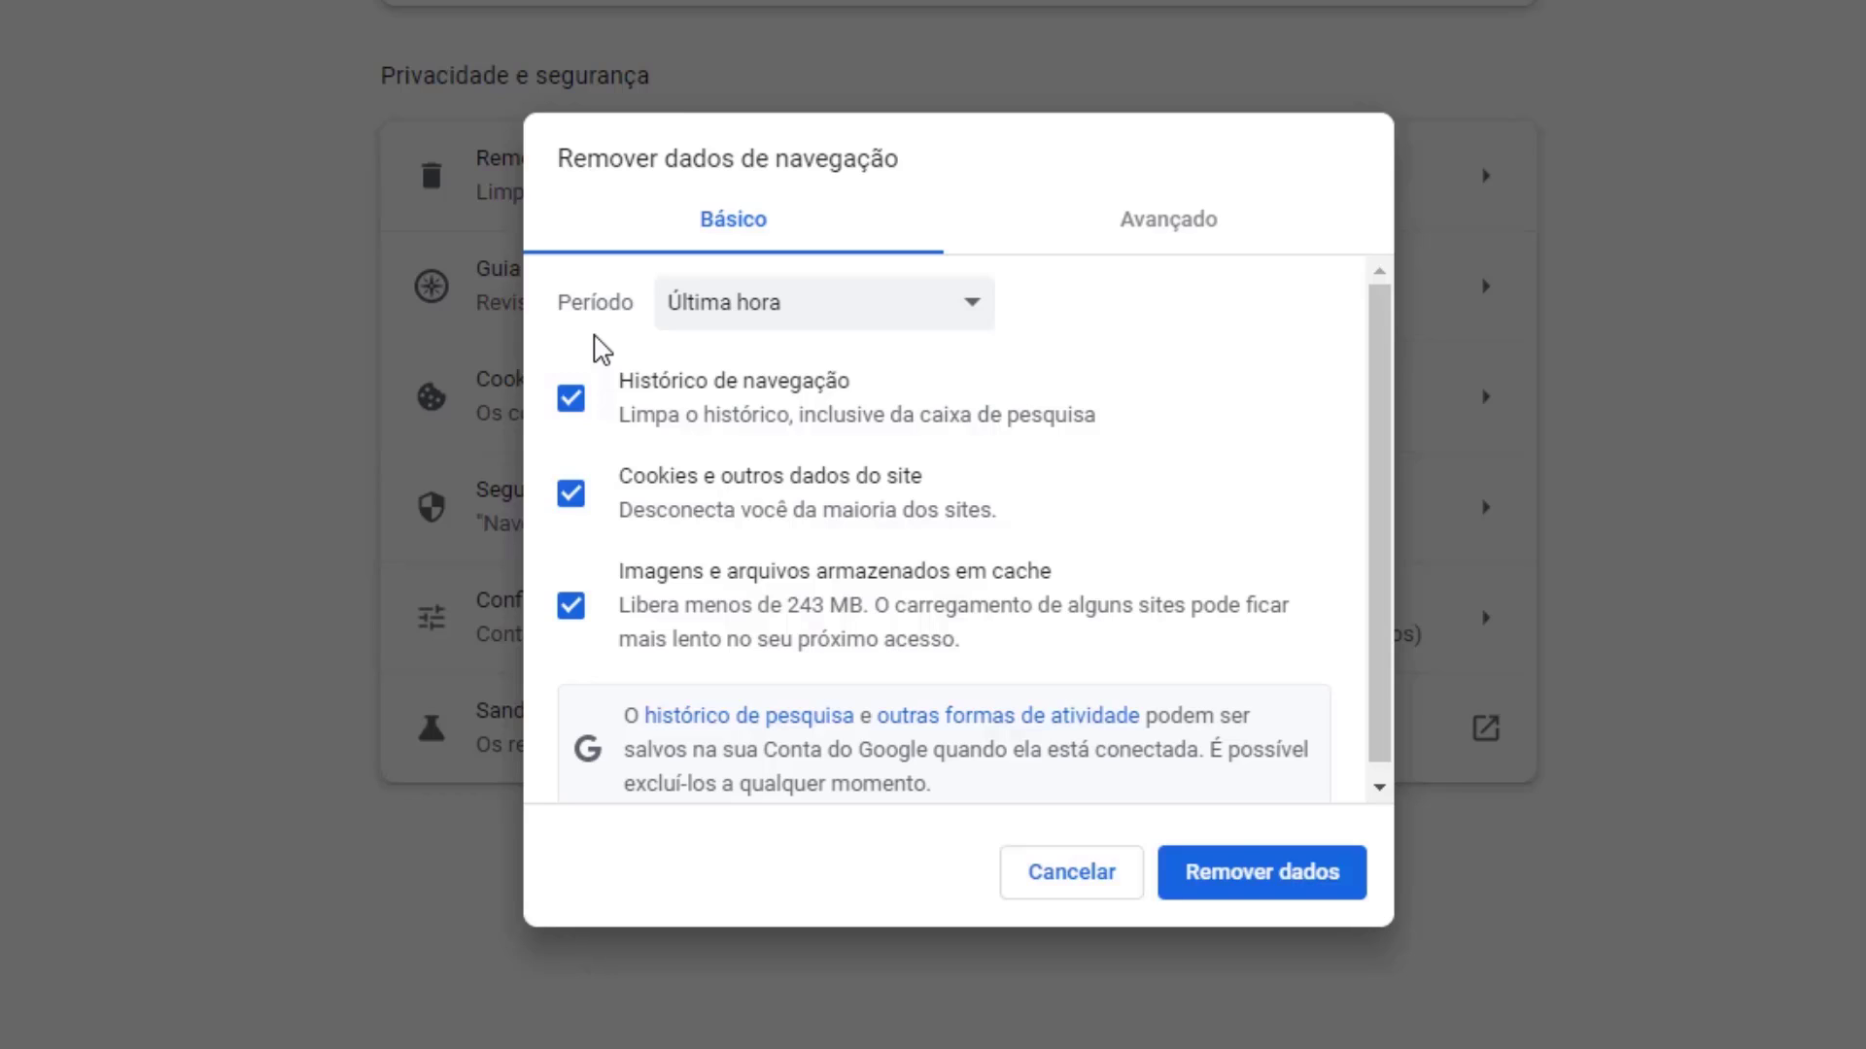
left_click(736, 325)
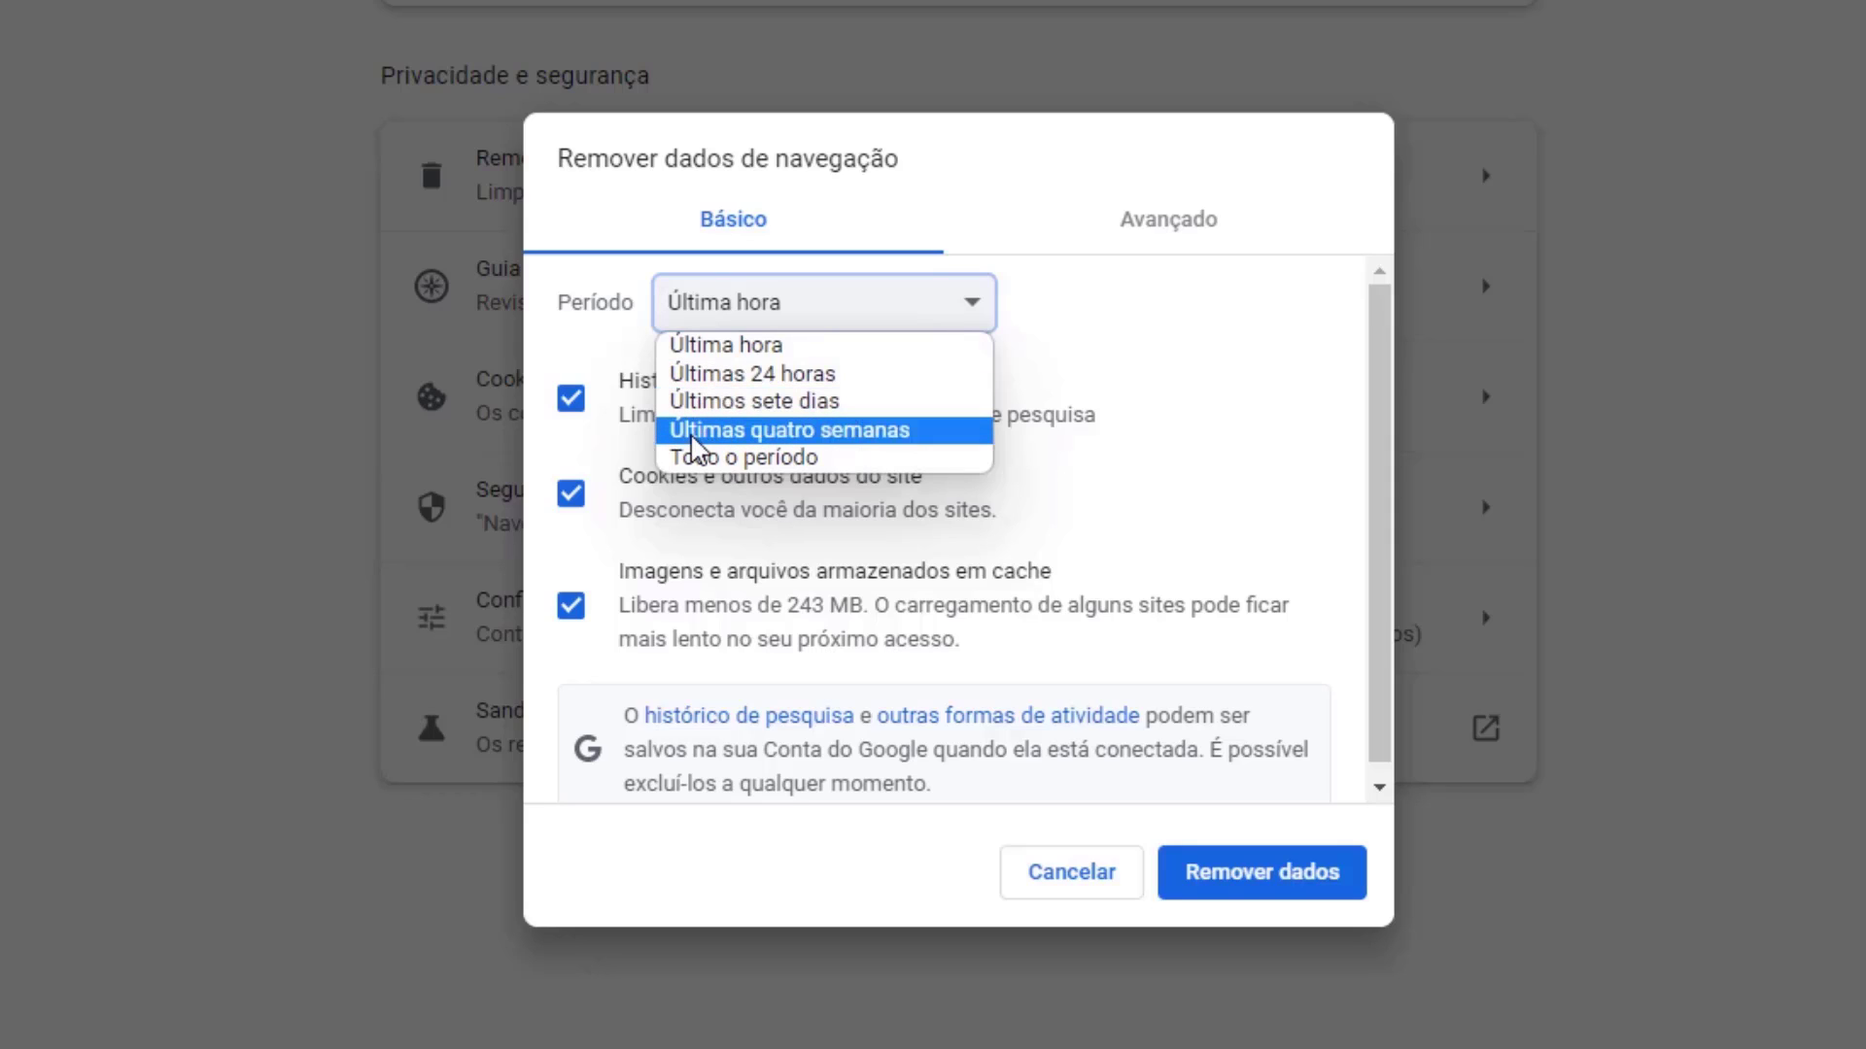
left_click(685, 348)
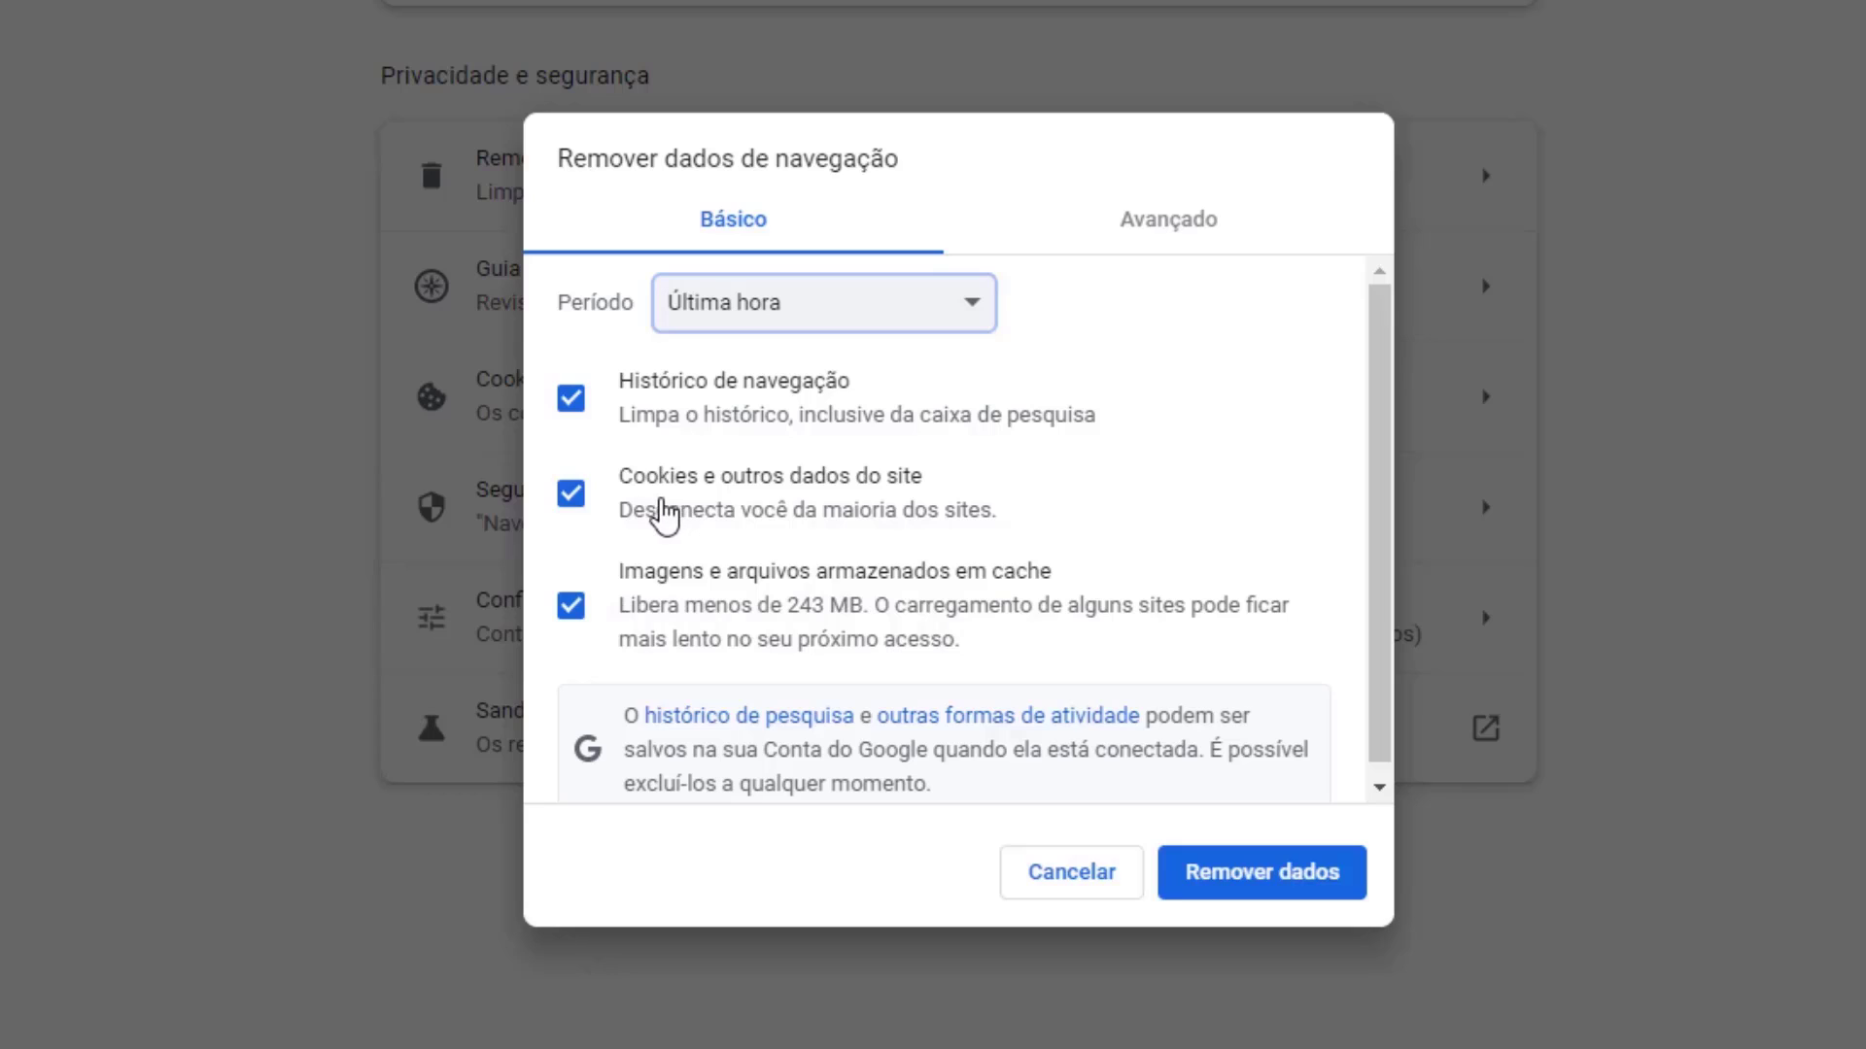
left_click(573, 416)
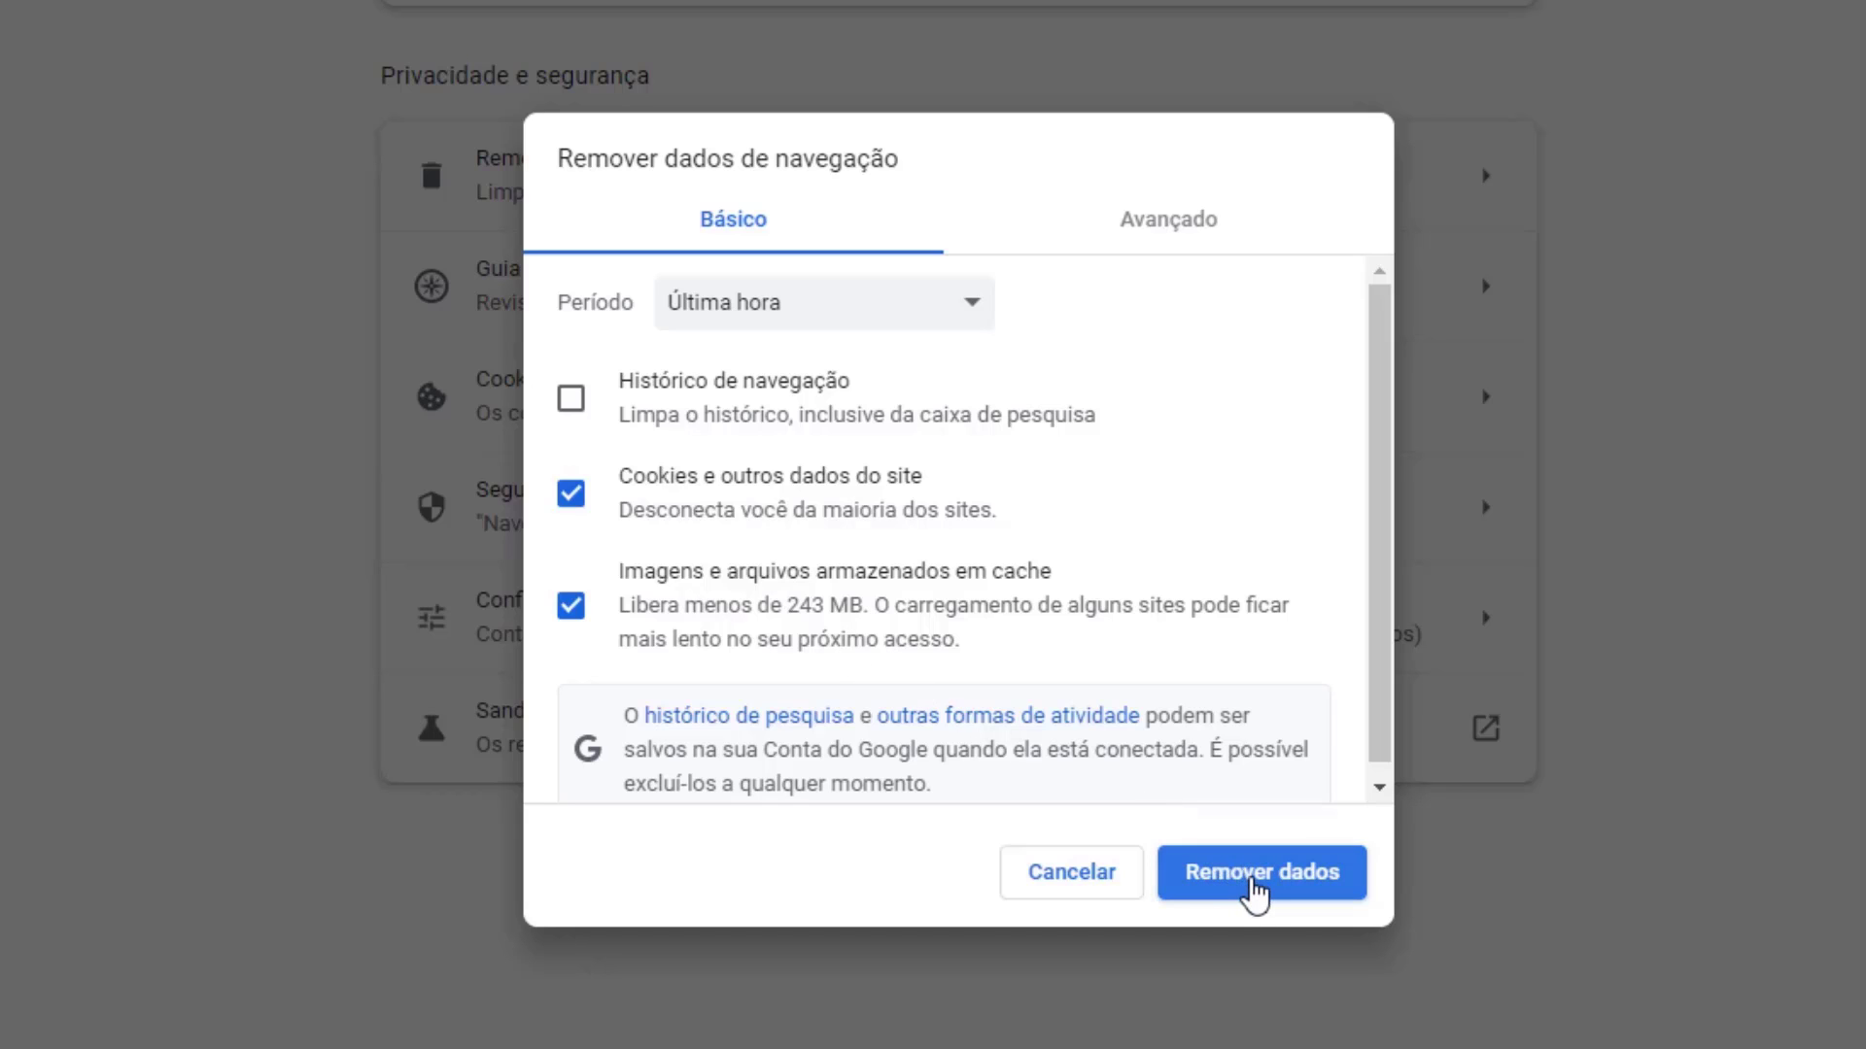
left_click(1253, 886)
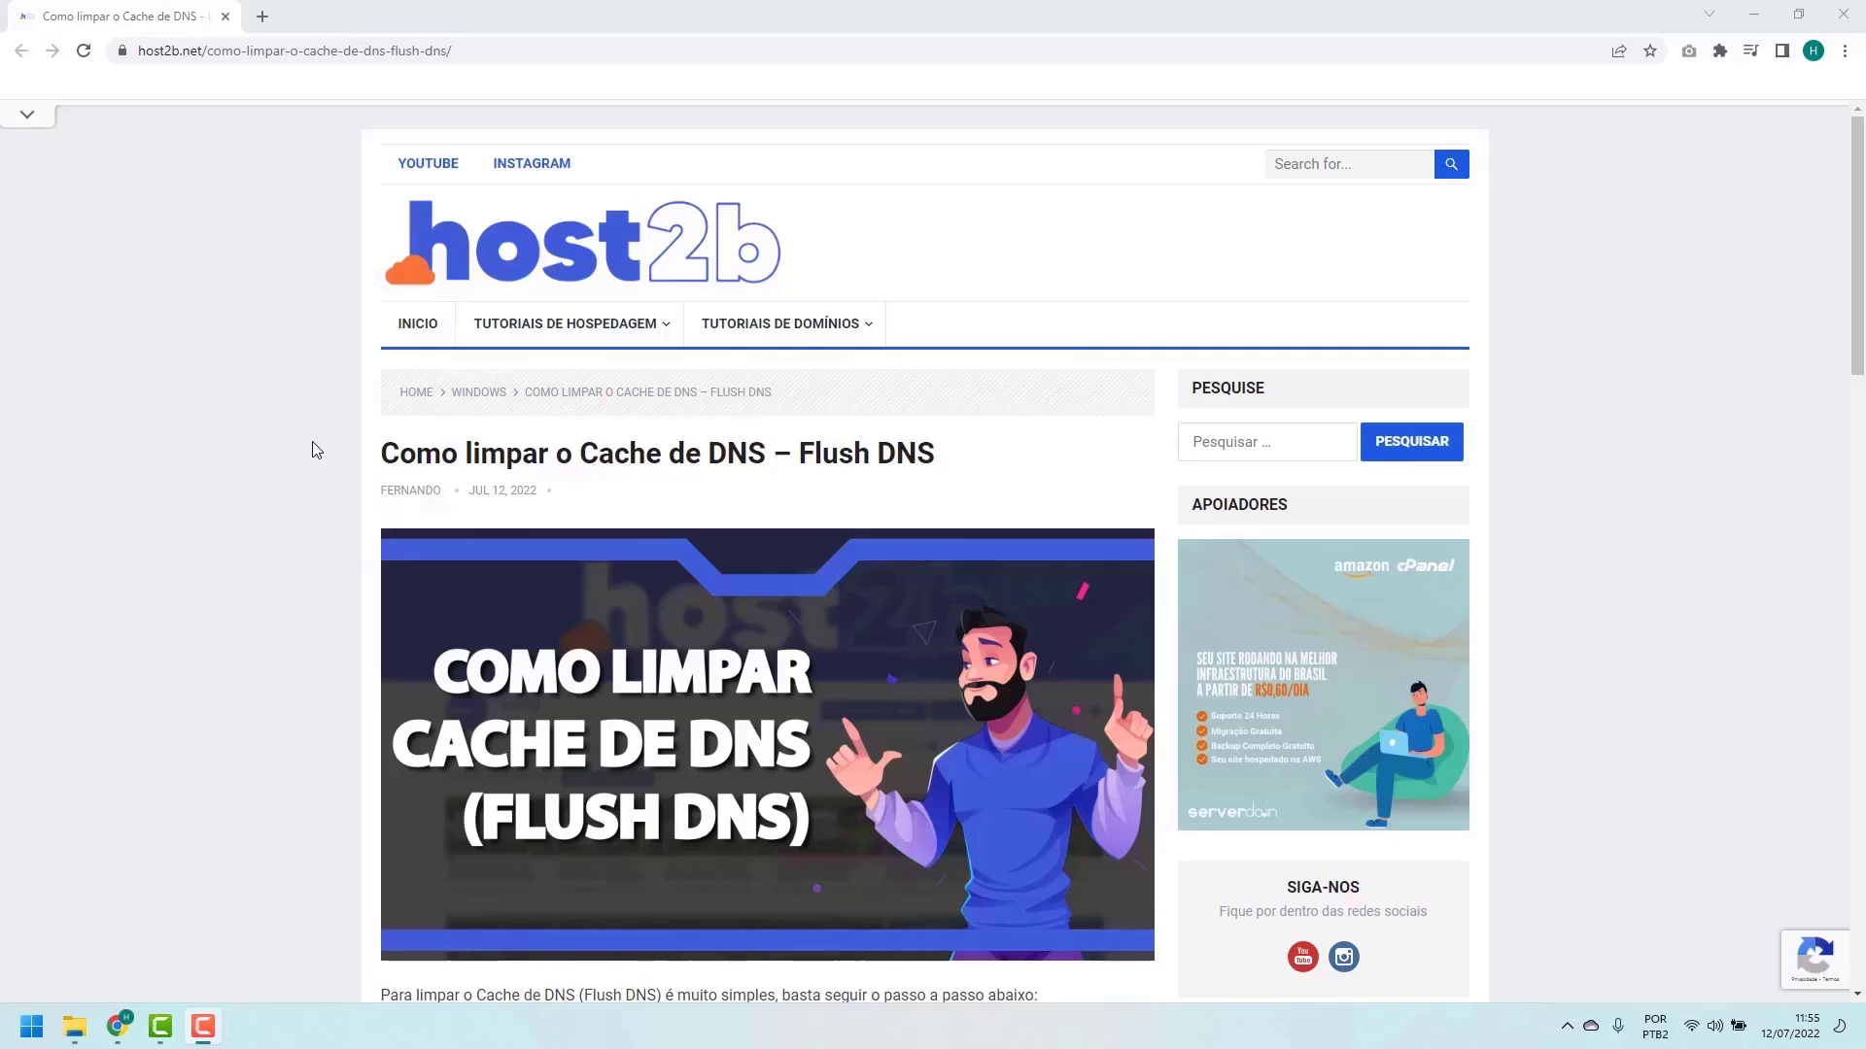
- Review the article's DNS flush instructions and open the Windows Command Prompt (cmd) as administrator
scroll(312, 442, "down", 2)
scroll(312, 449, "down", 4)
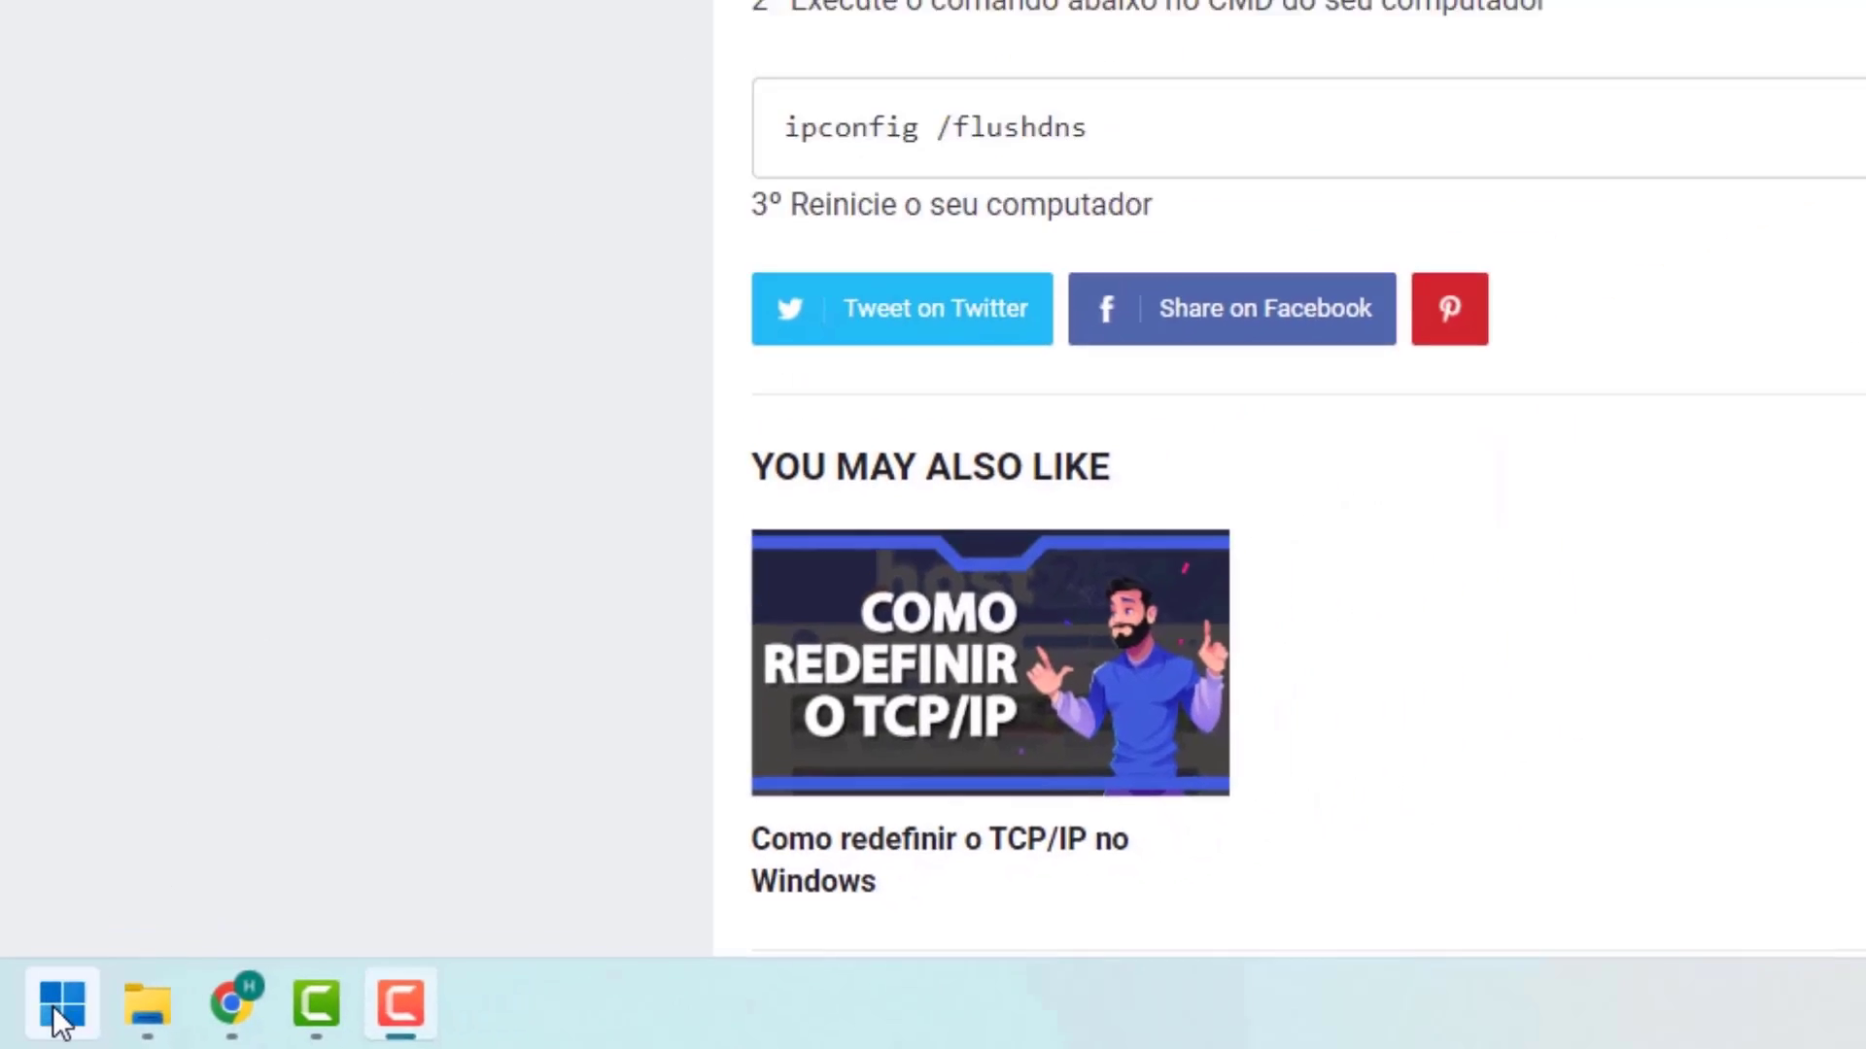
left_click(75, 989)
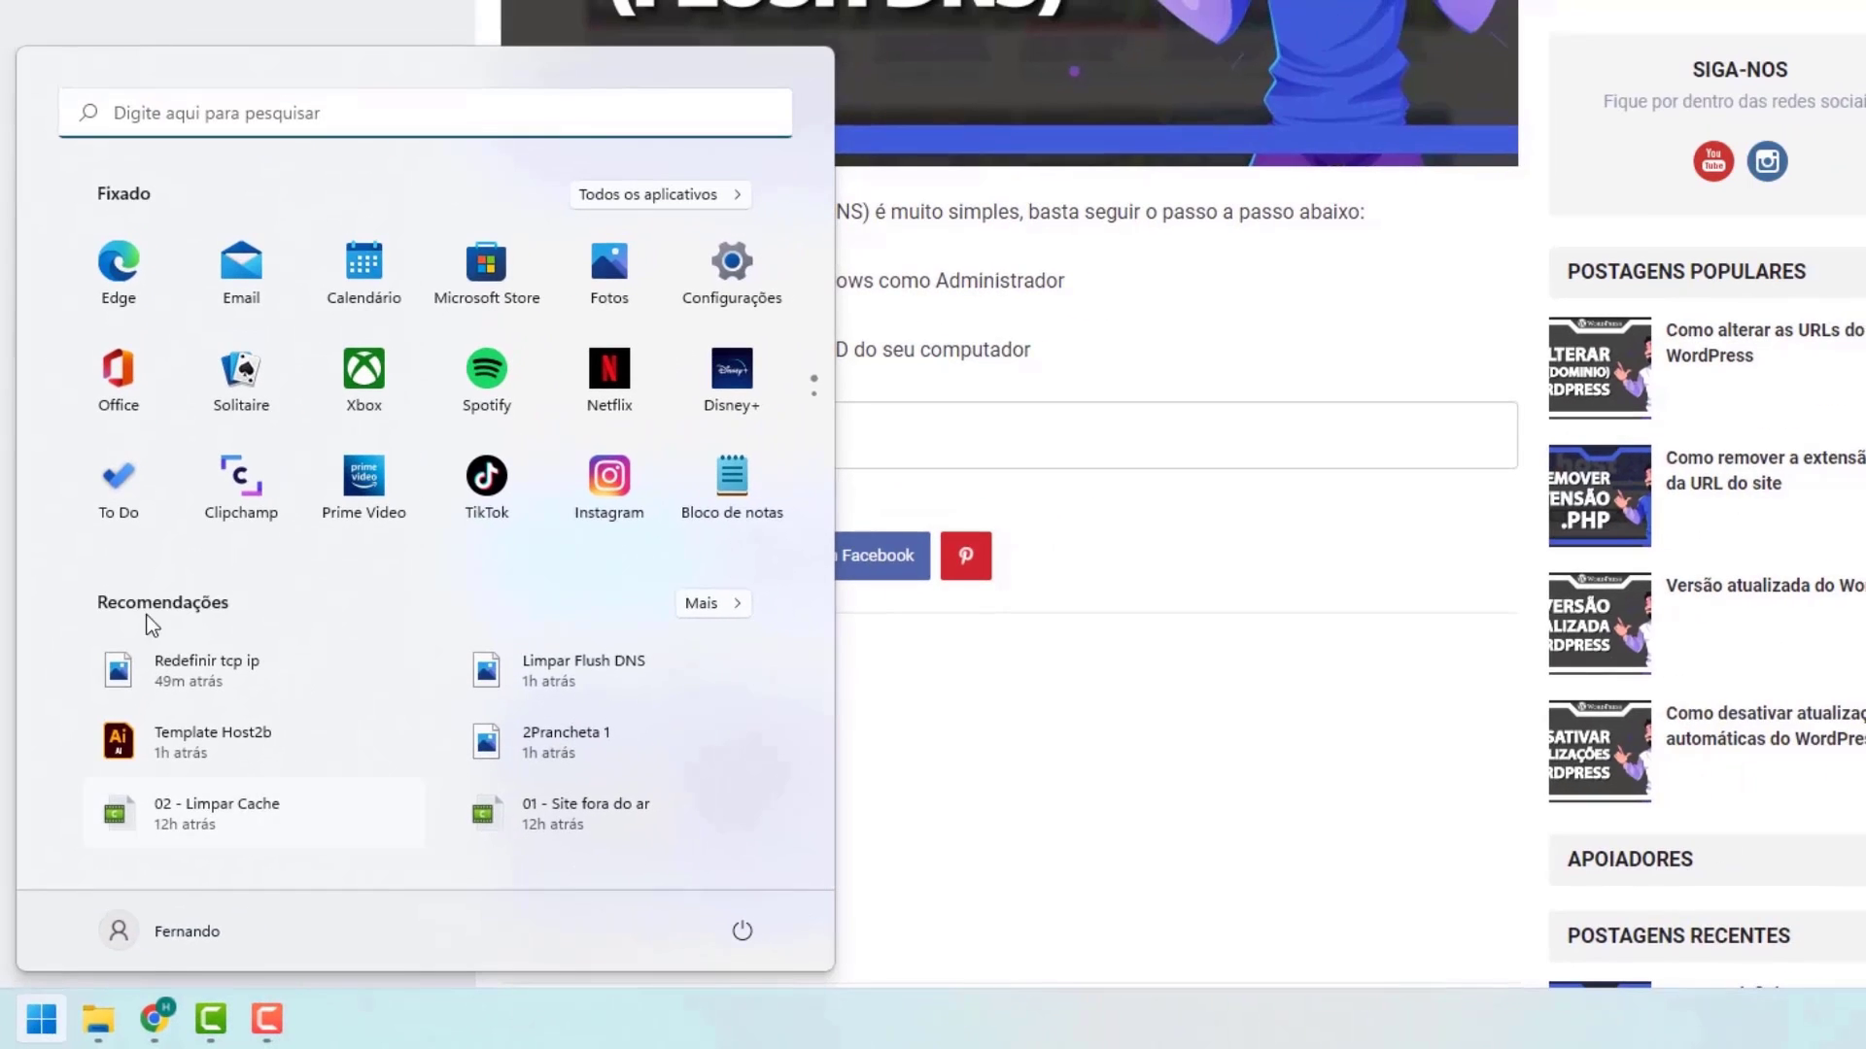
left_click(142, 122)
type("cmd")
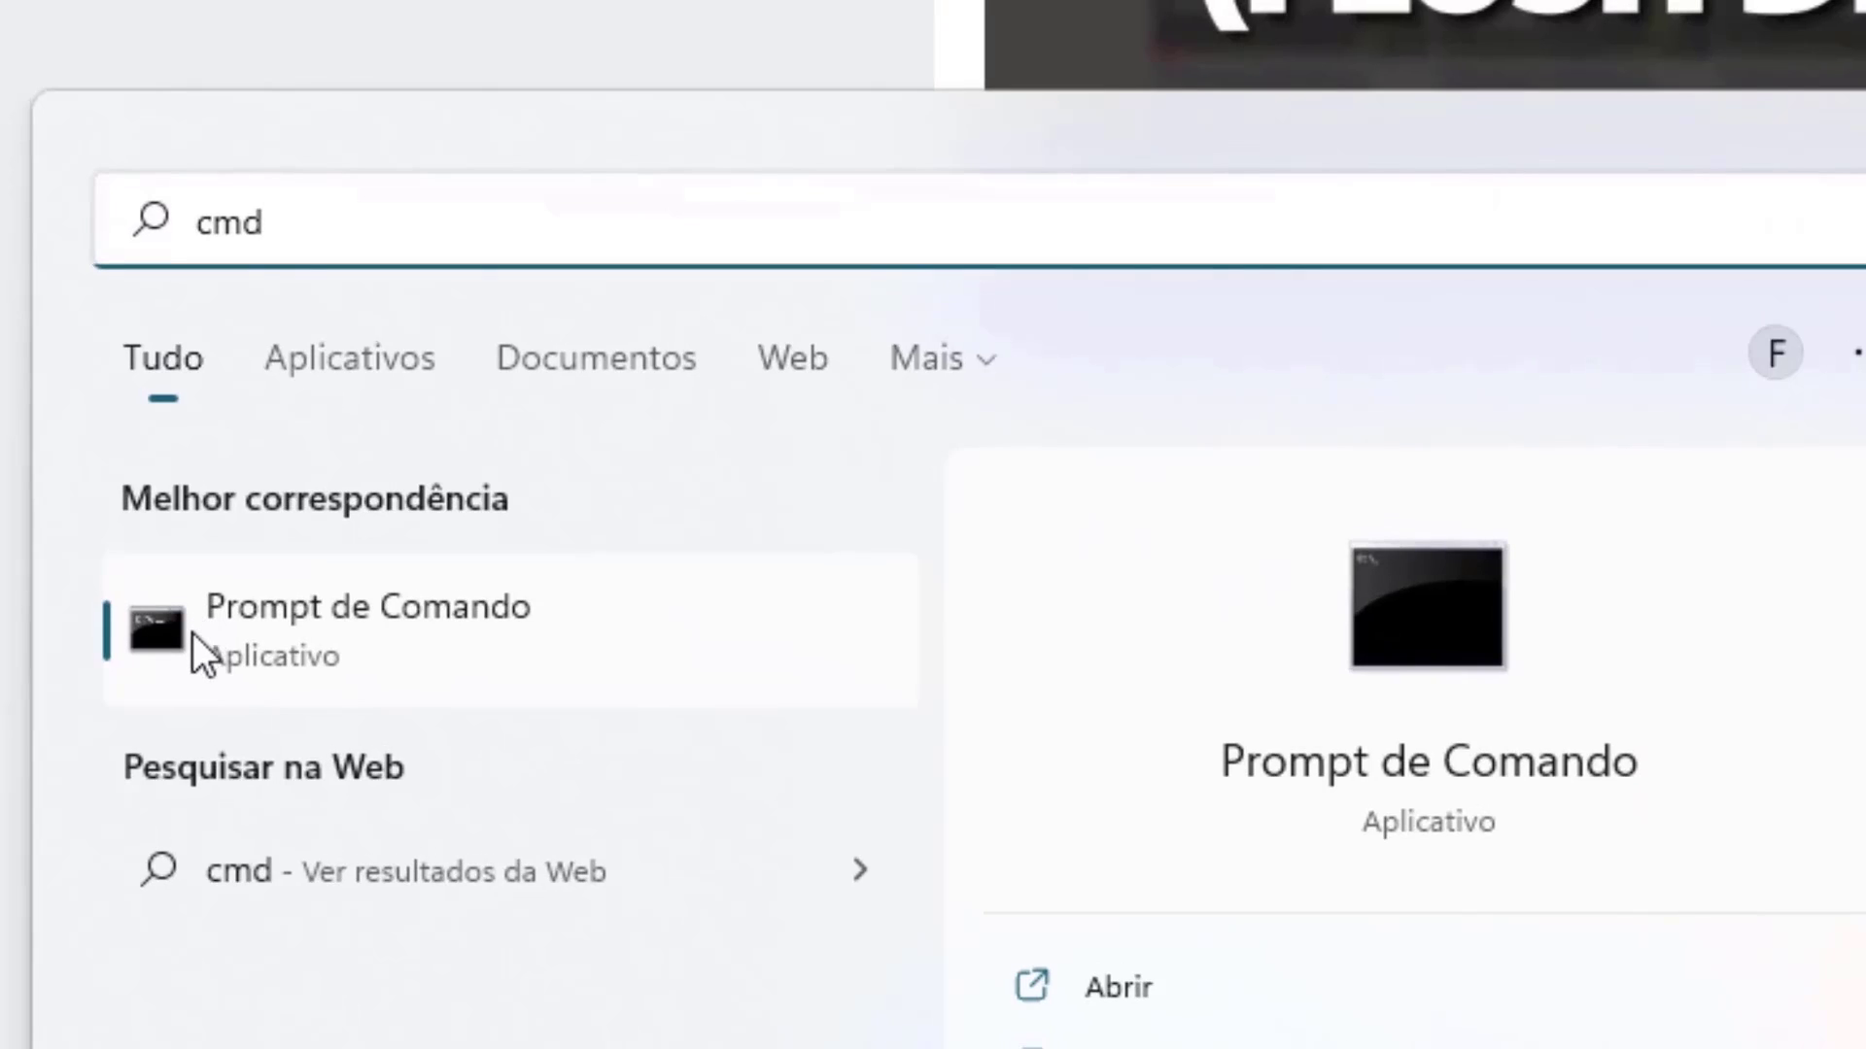
right_click(296, 630)
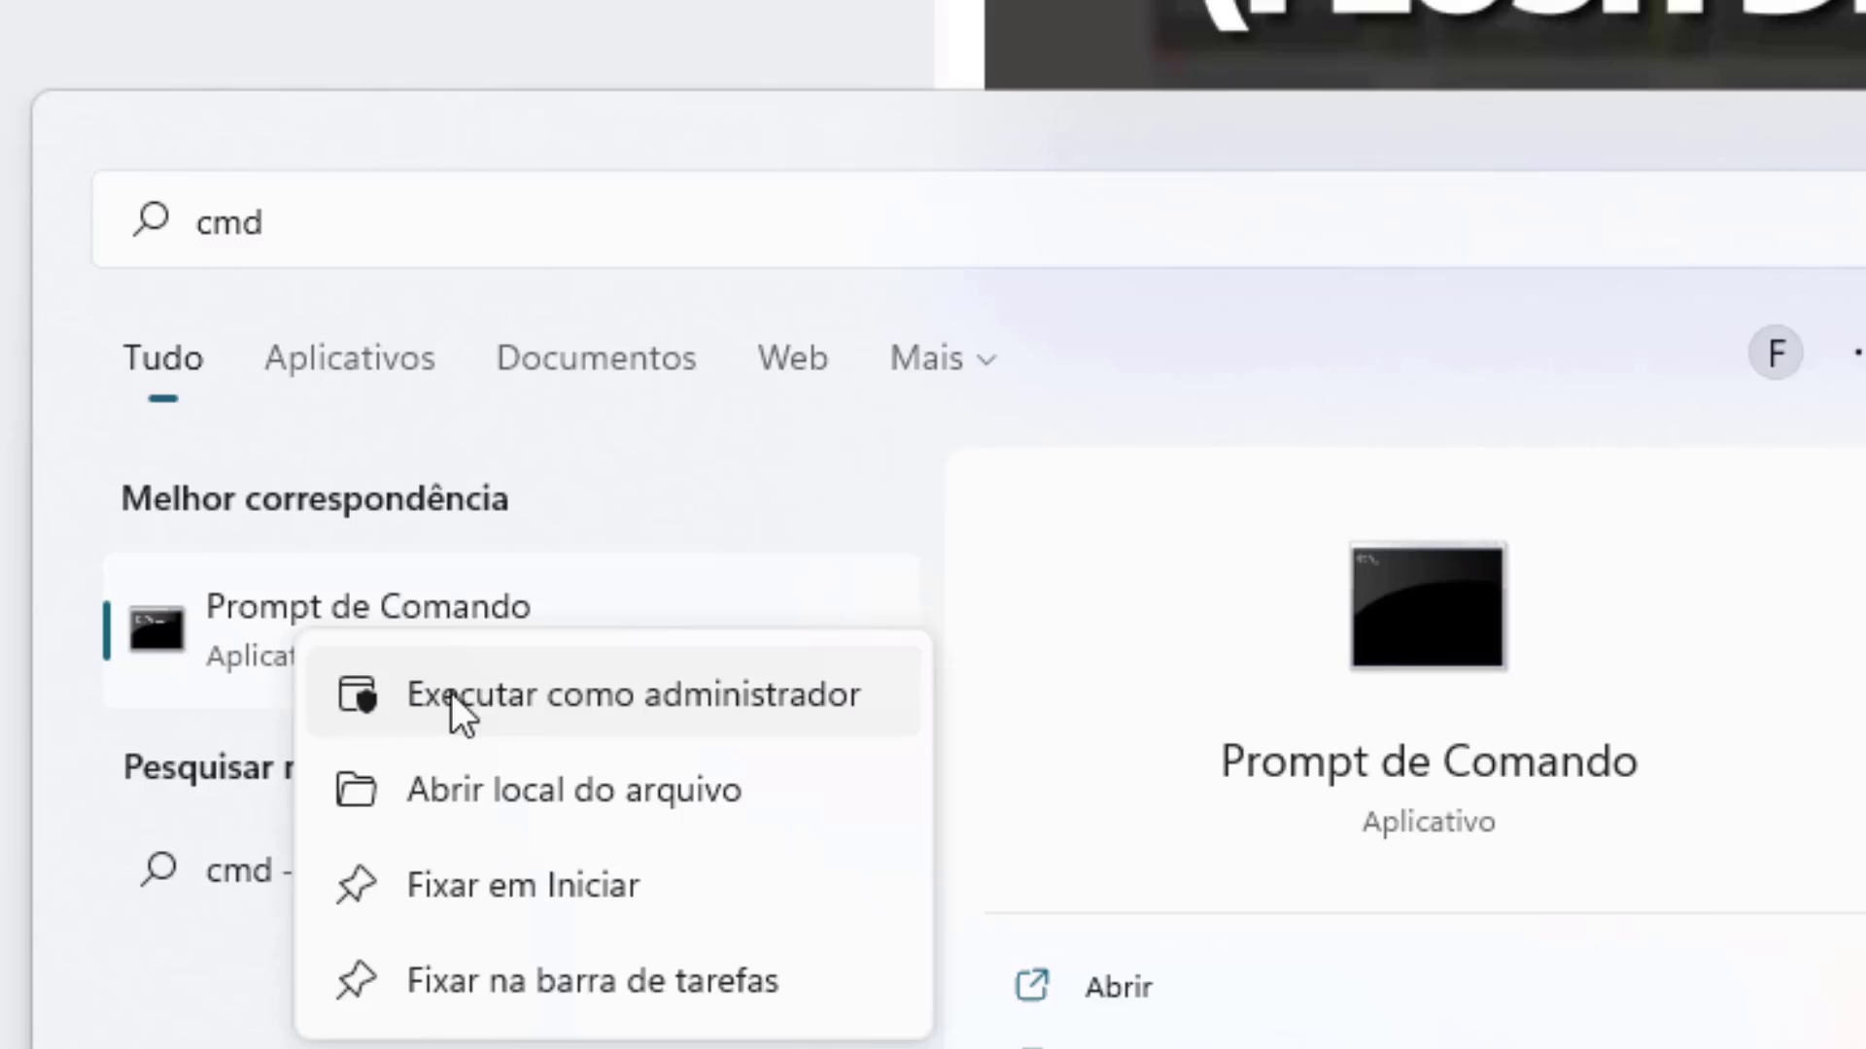
left_click(497, 696)
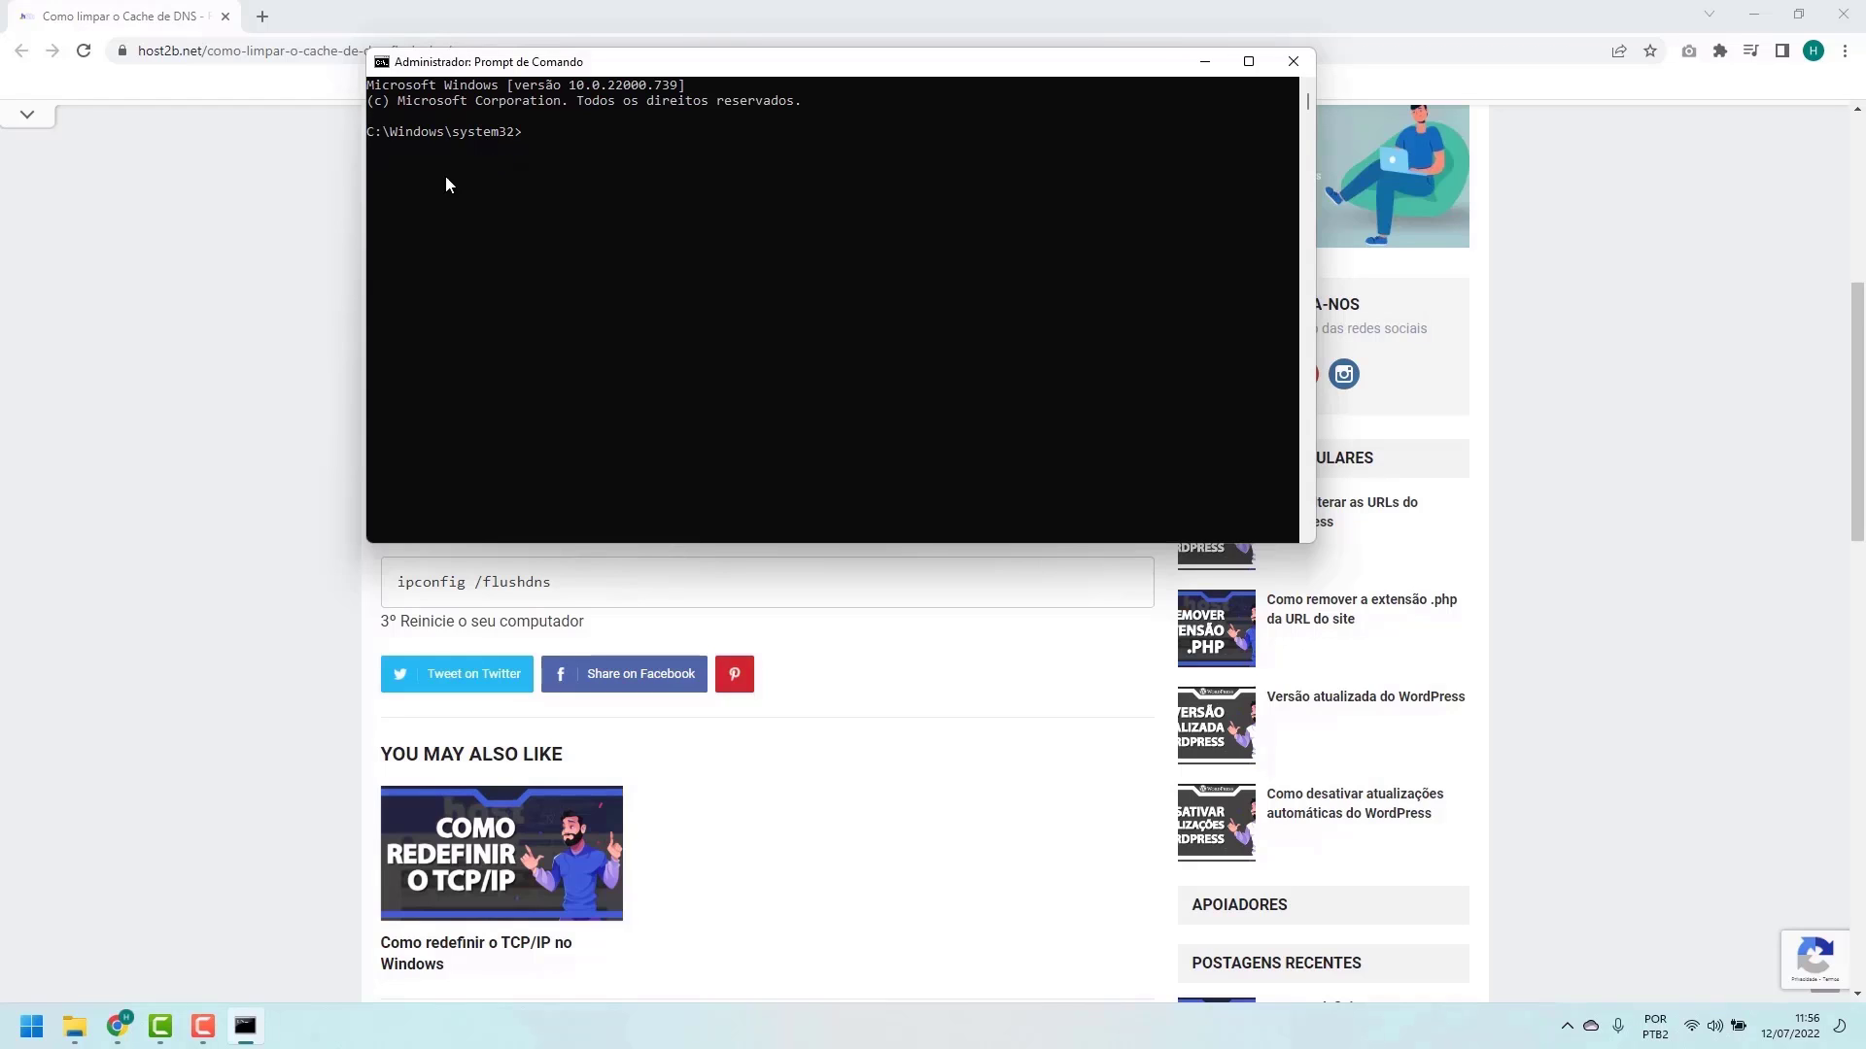
- Run ipconfig /flushdns in the administrator Command Prompt to clear the DNS cache
left_click(326, 582)
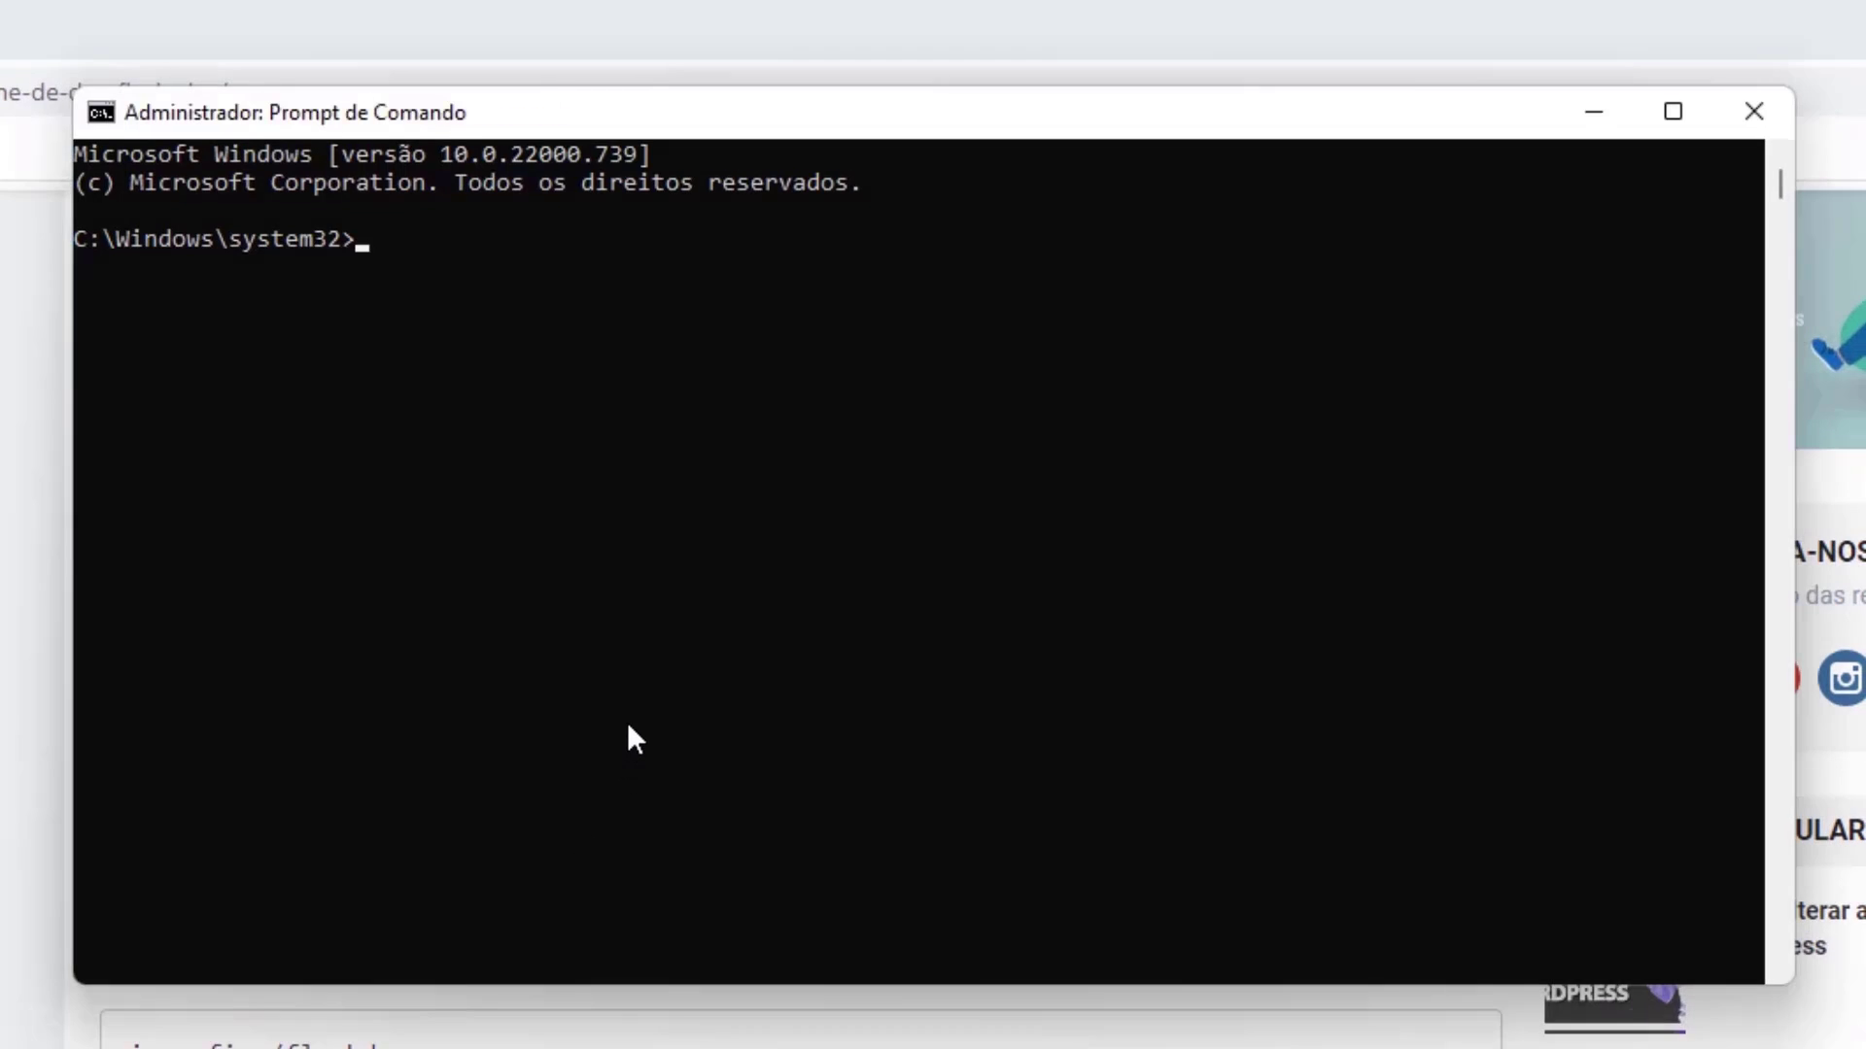
left_click(627, 721)
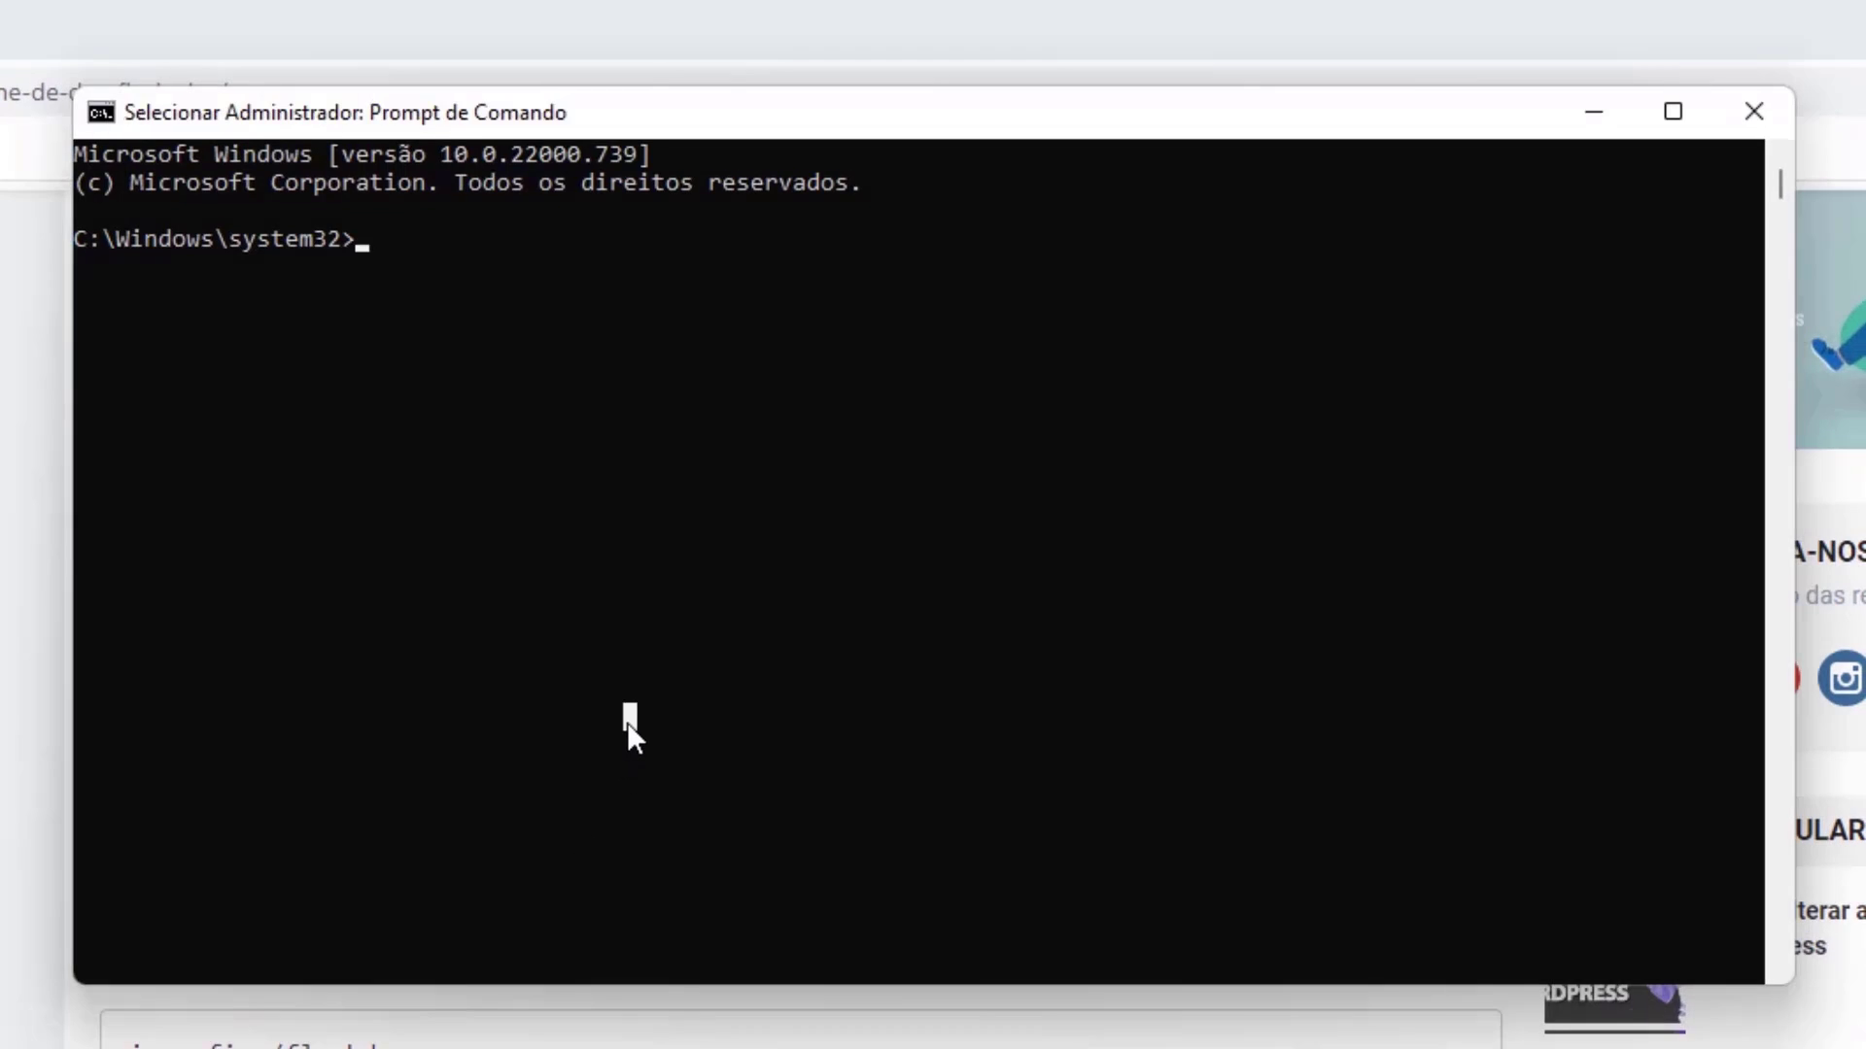
type("ipconfi")
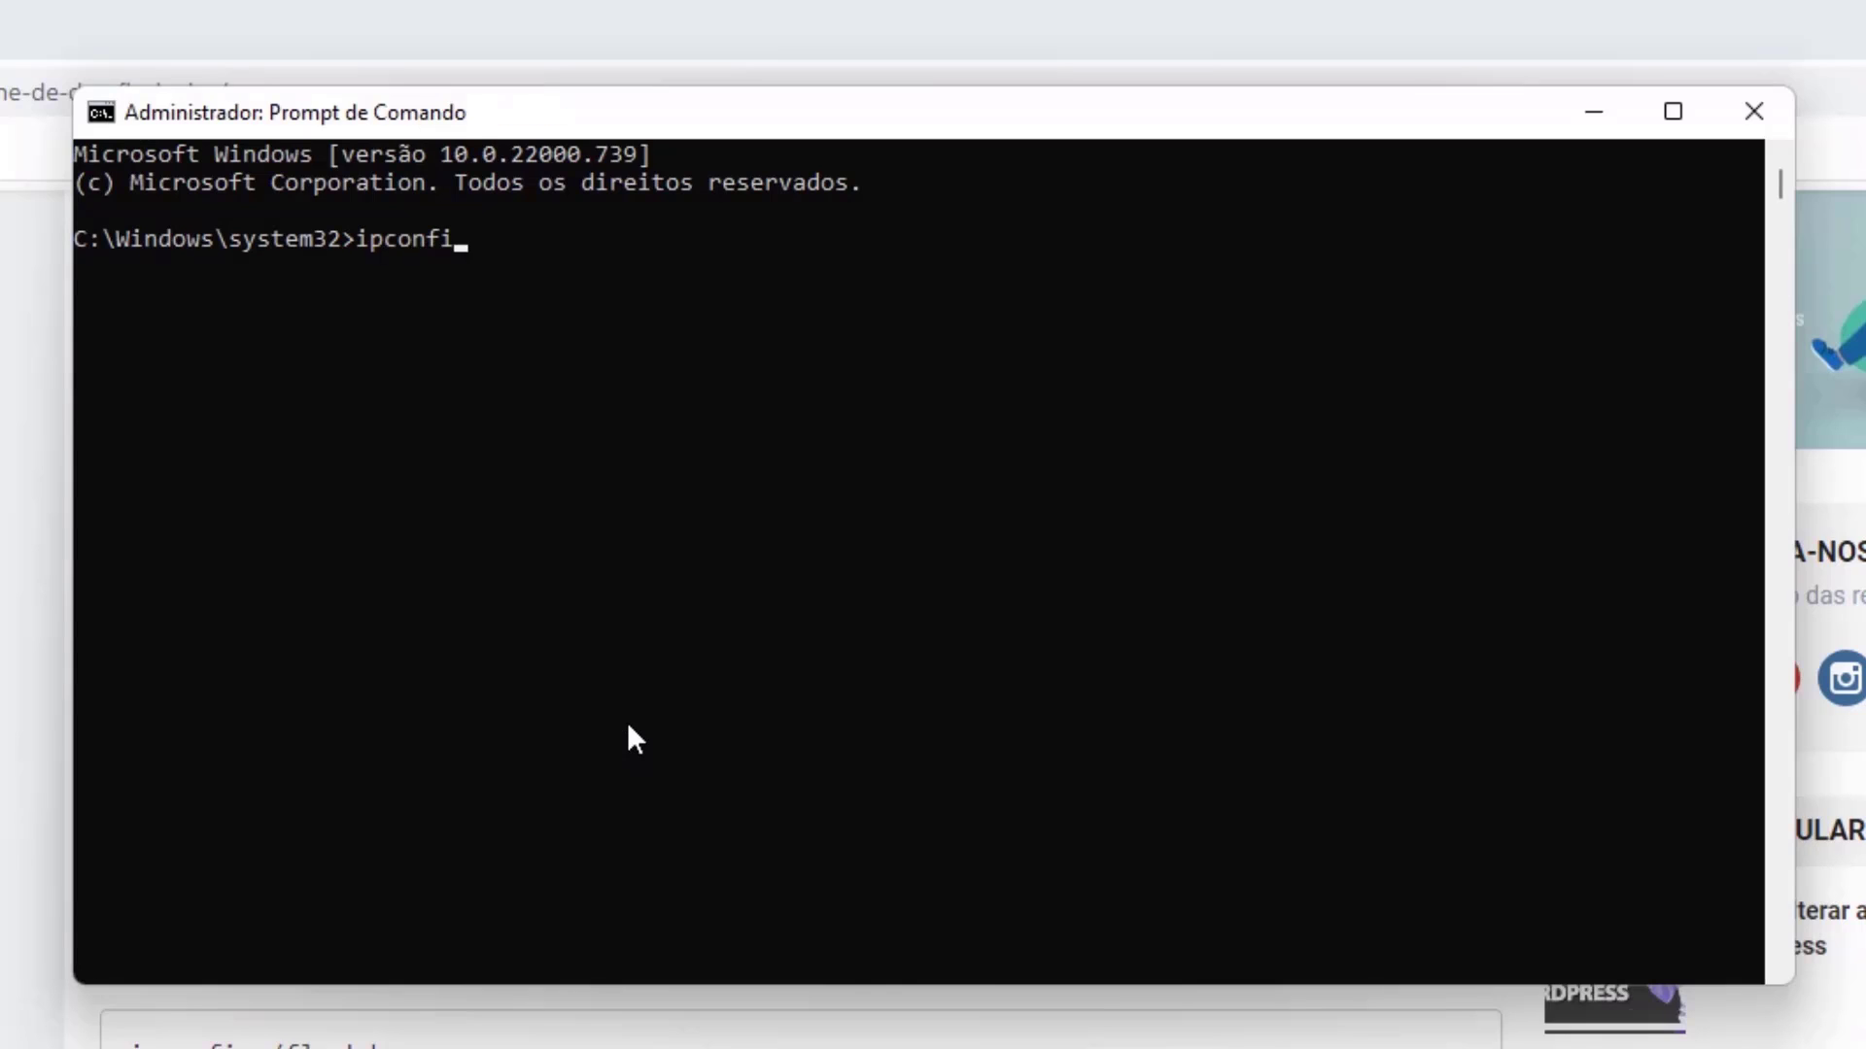
type("g /flushdns")
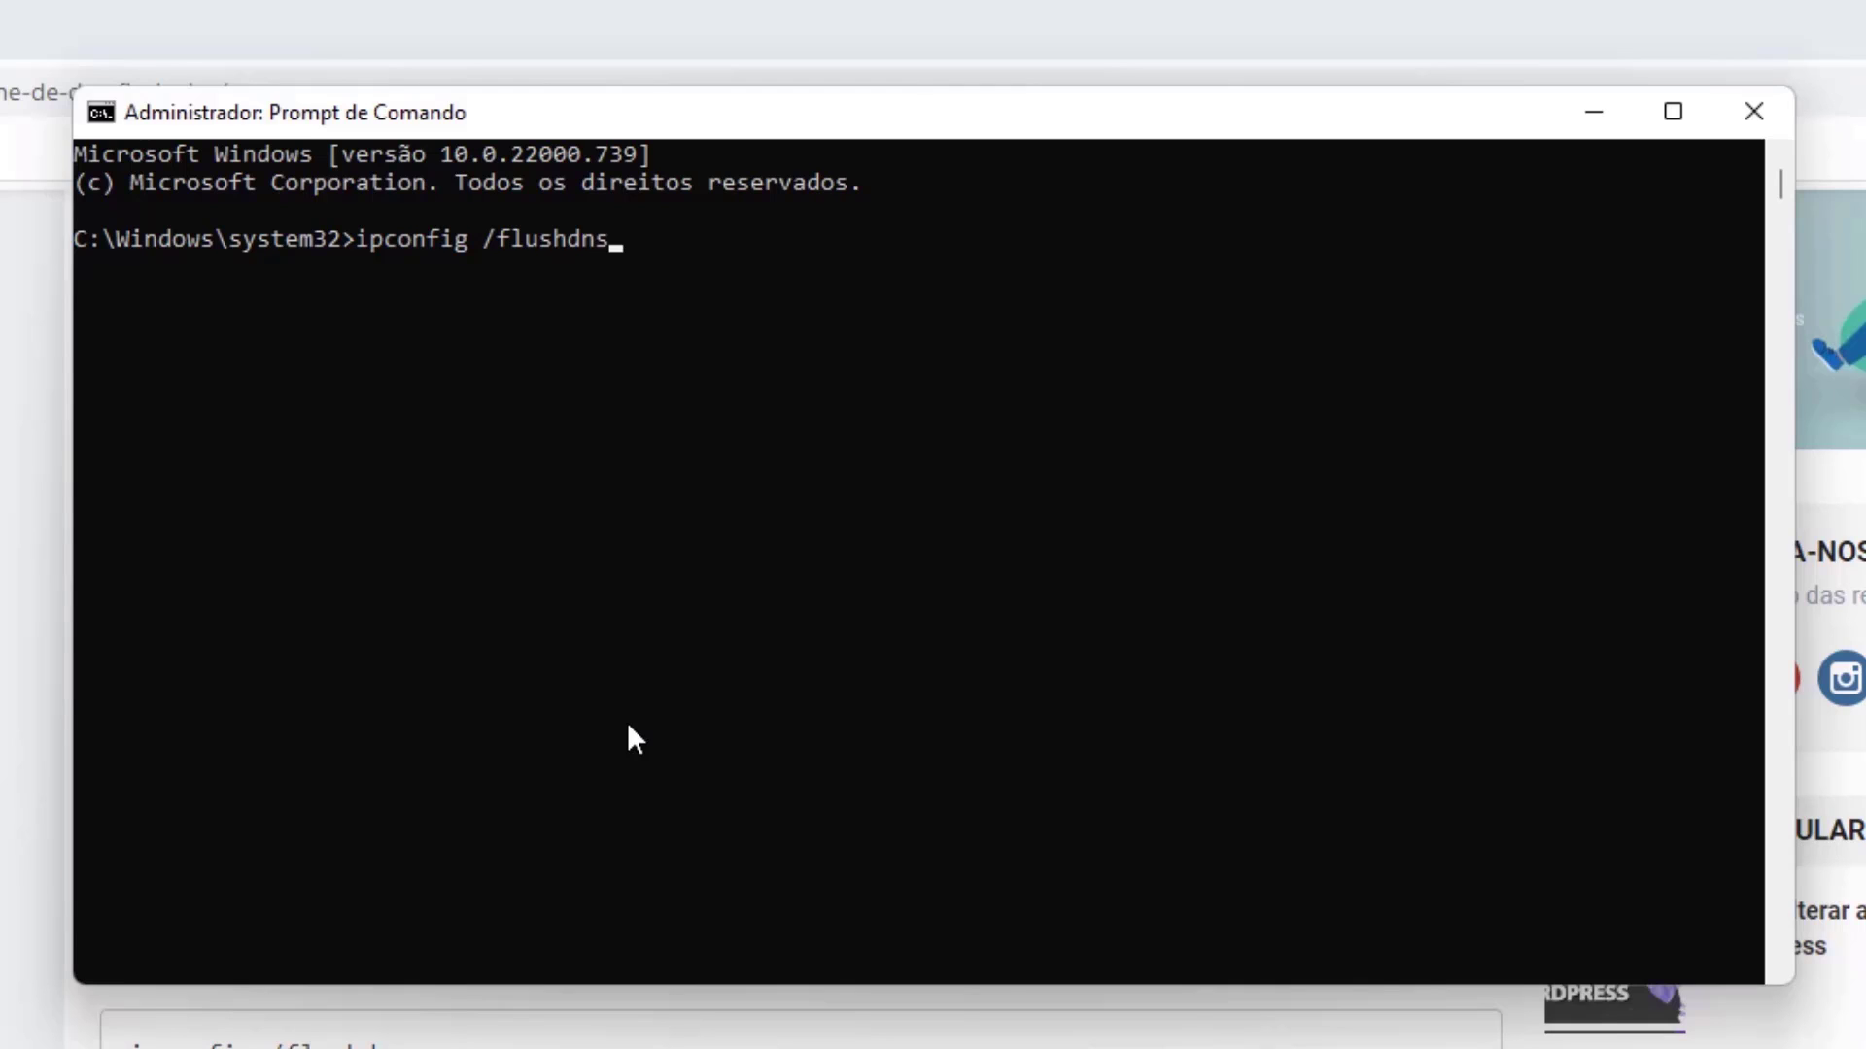
key("Return")
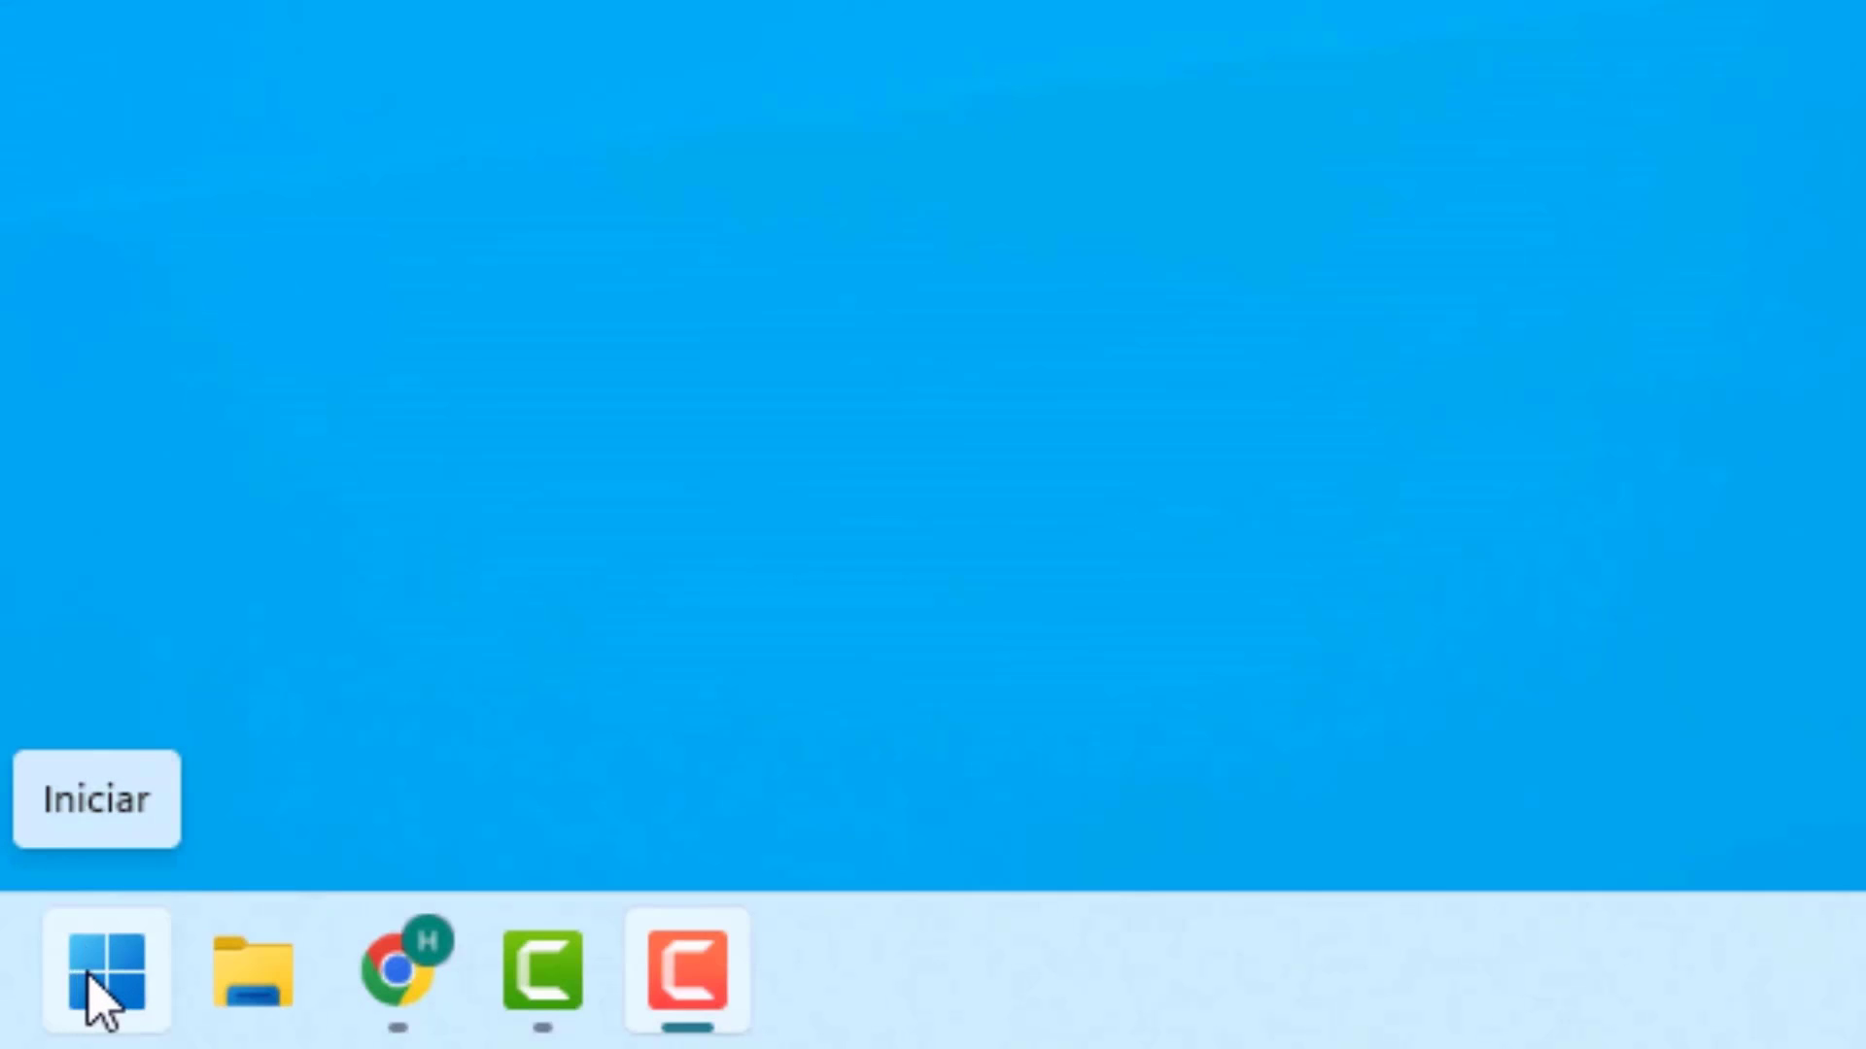
- Find and open the Windows Control Panel (painel de controle) and go to Central de Rede e Compartilhamento
left_click(102, 986)
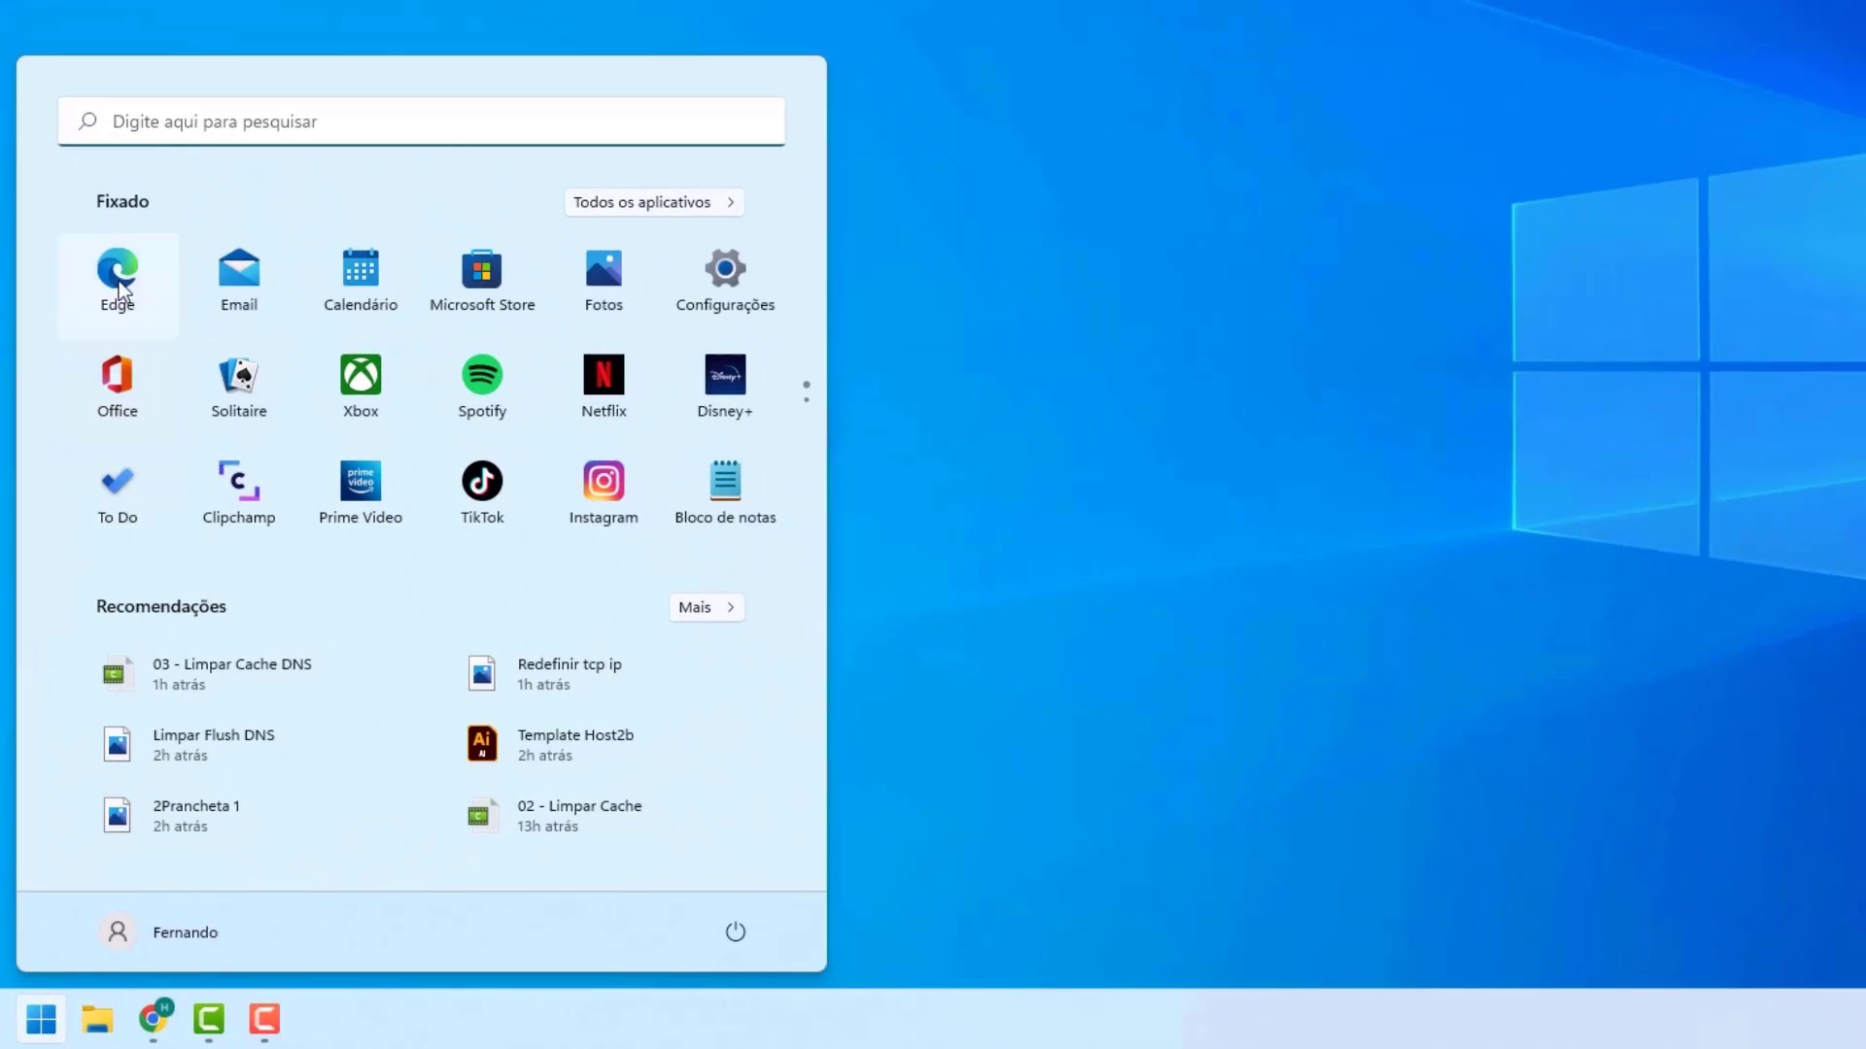
left_click(167, 134)
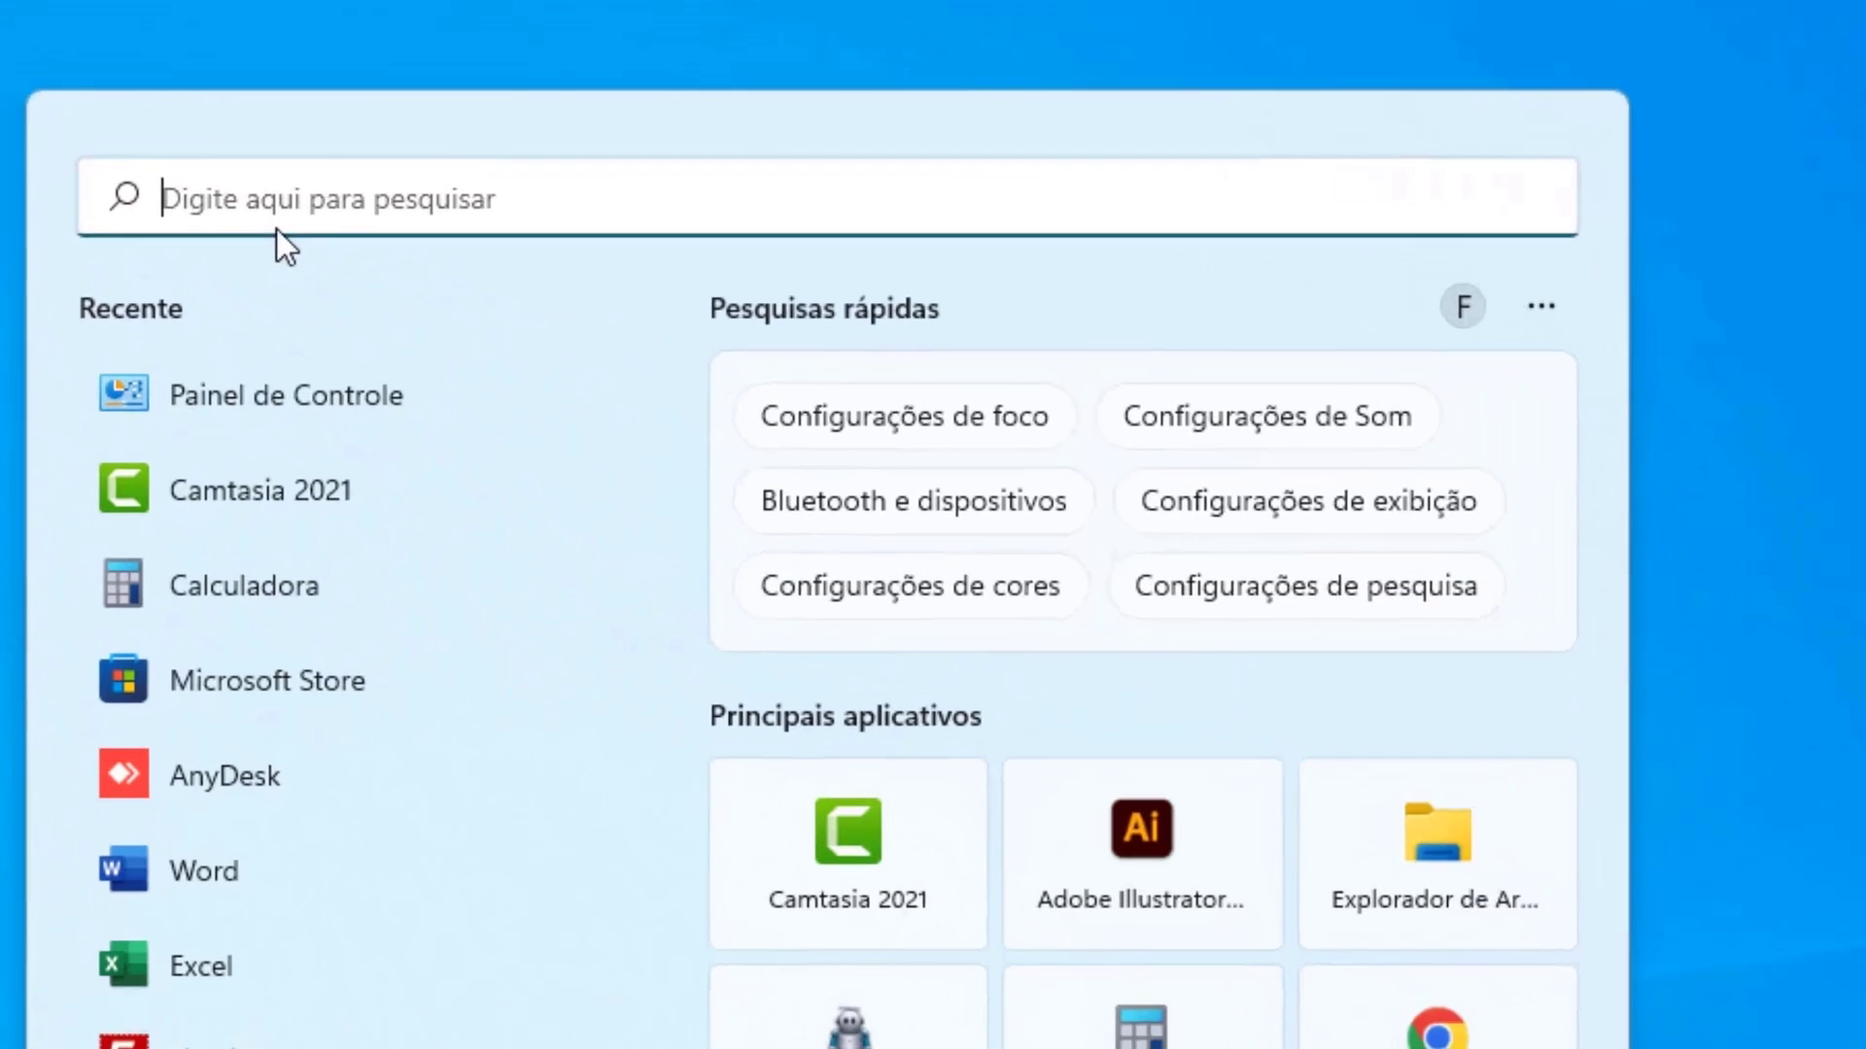
type("painel")
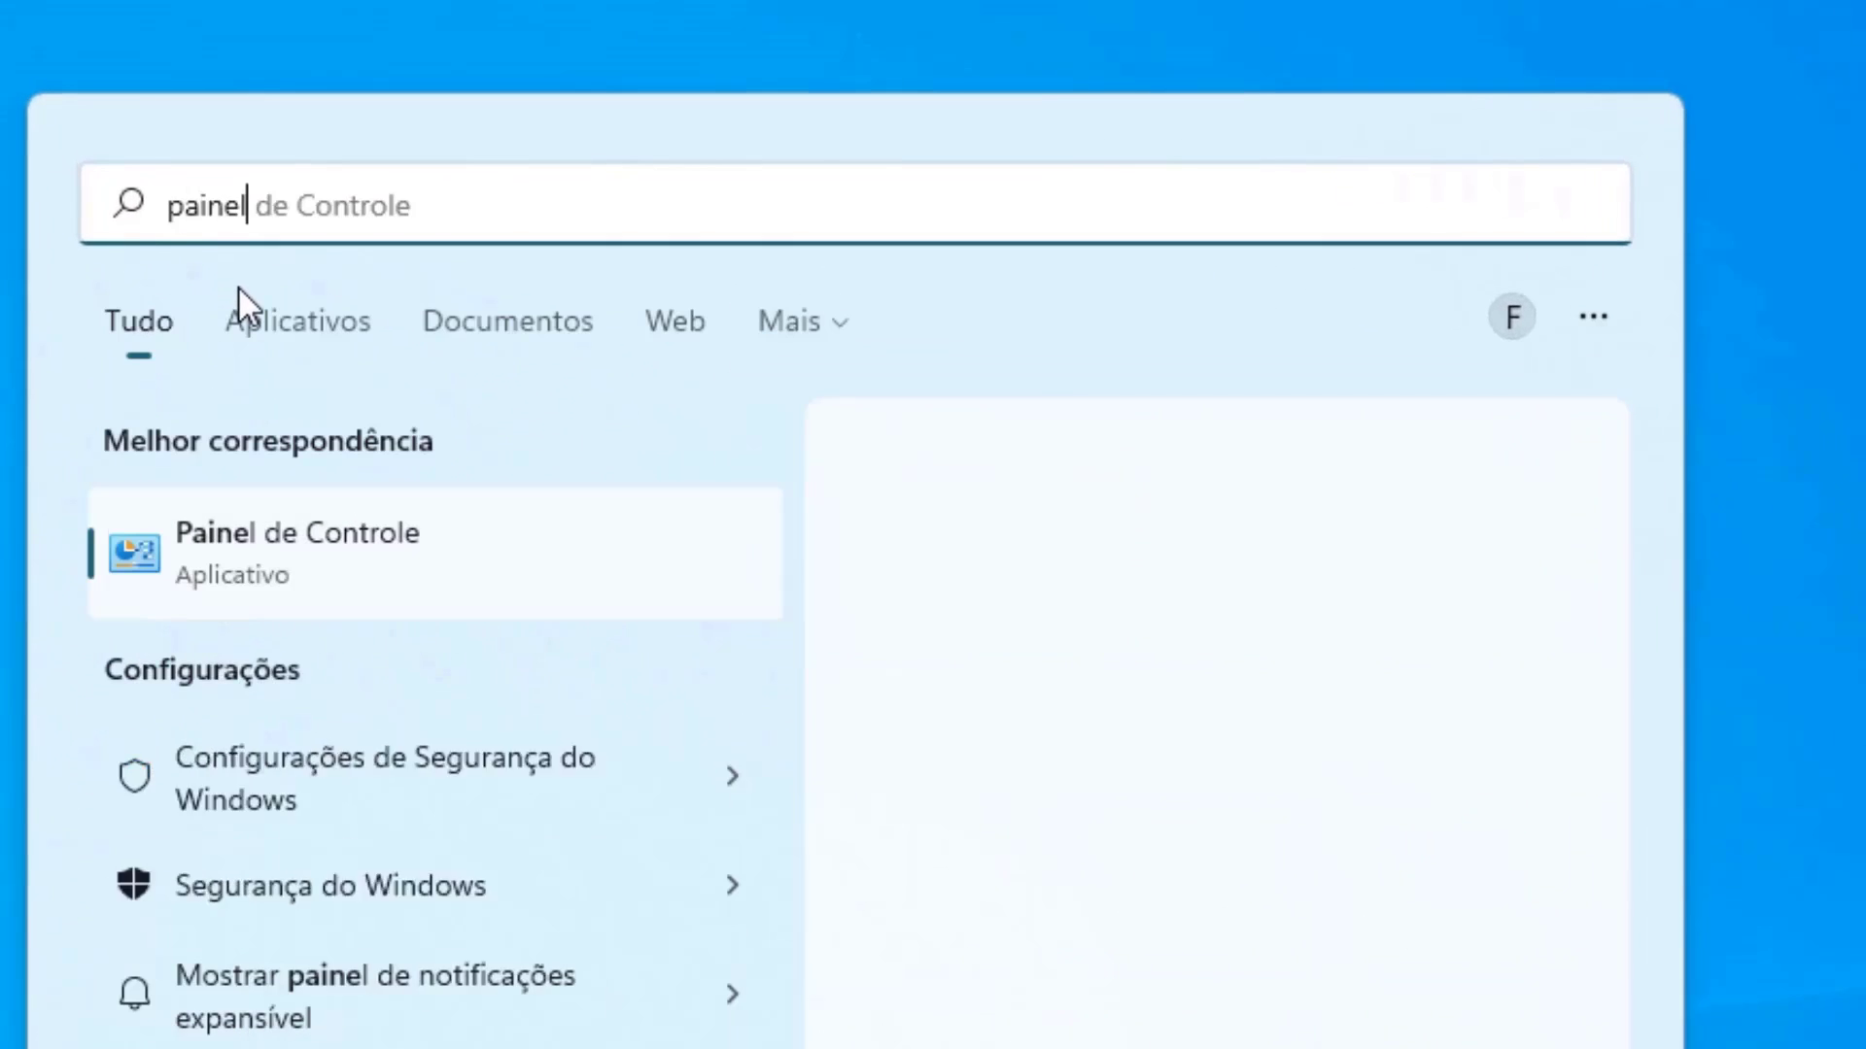
type(" de controle")
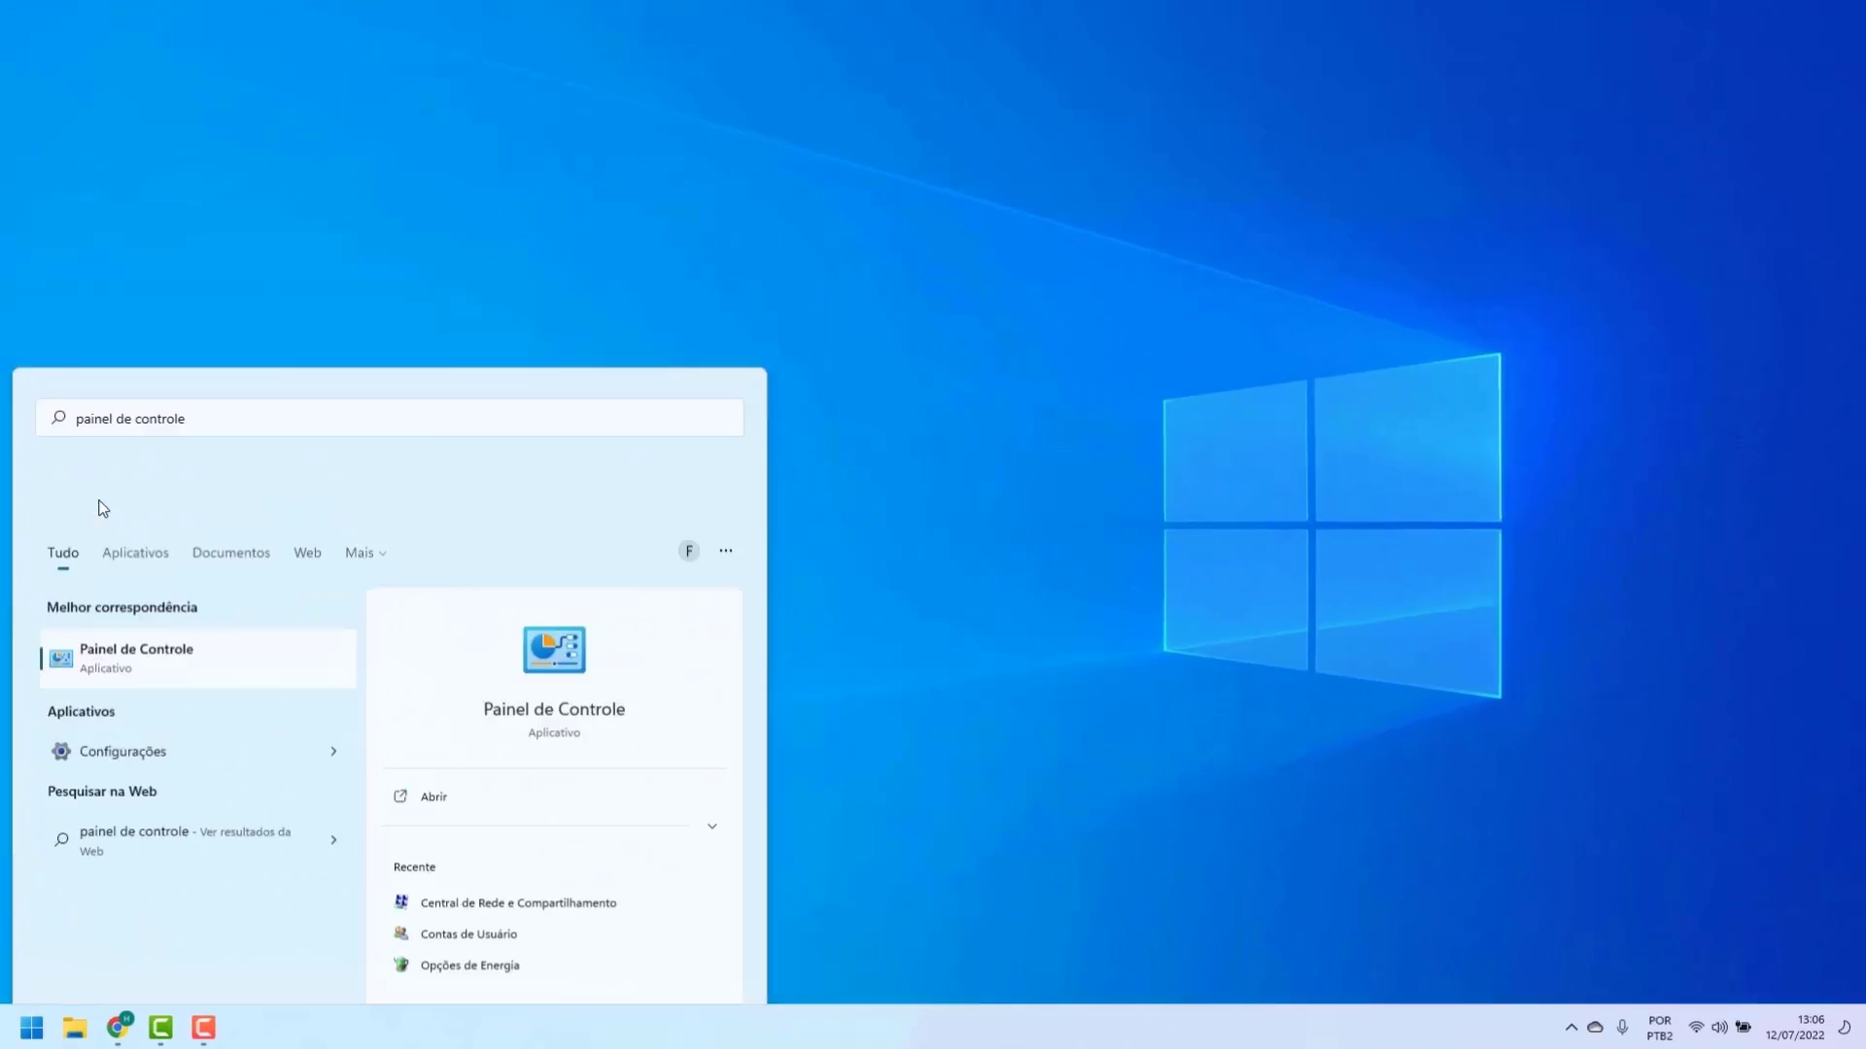
left_click(217, 562)
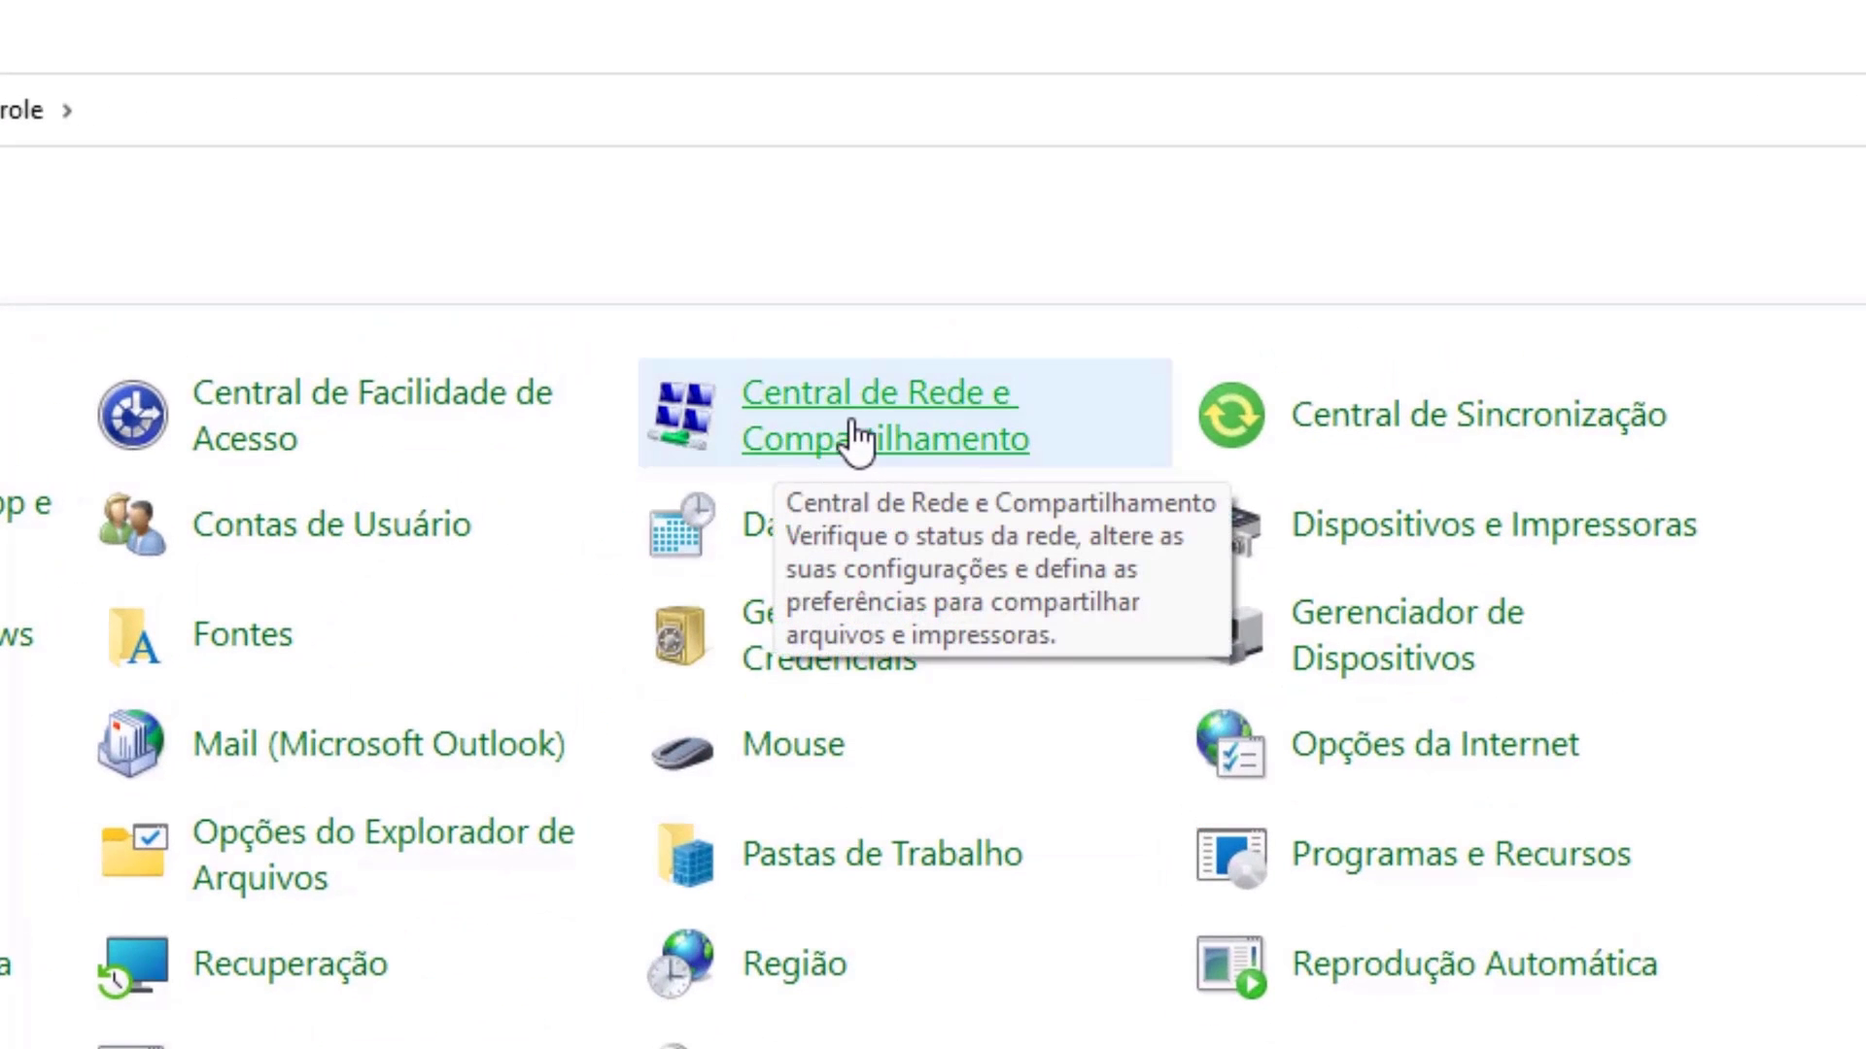
left_click(855, 439)
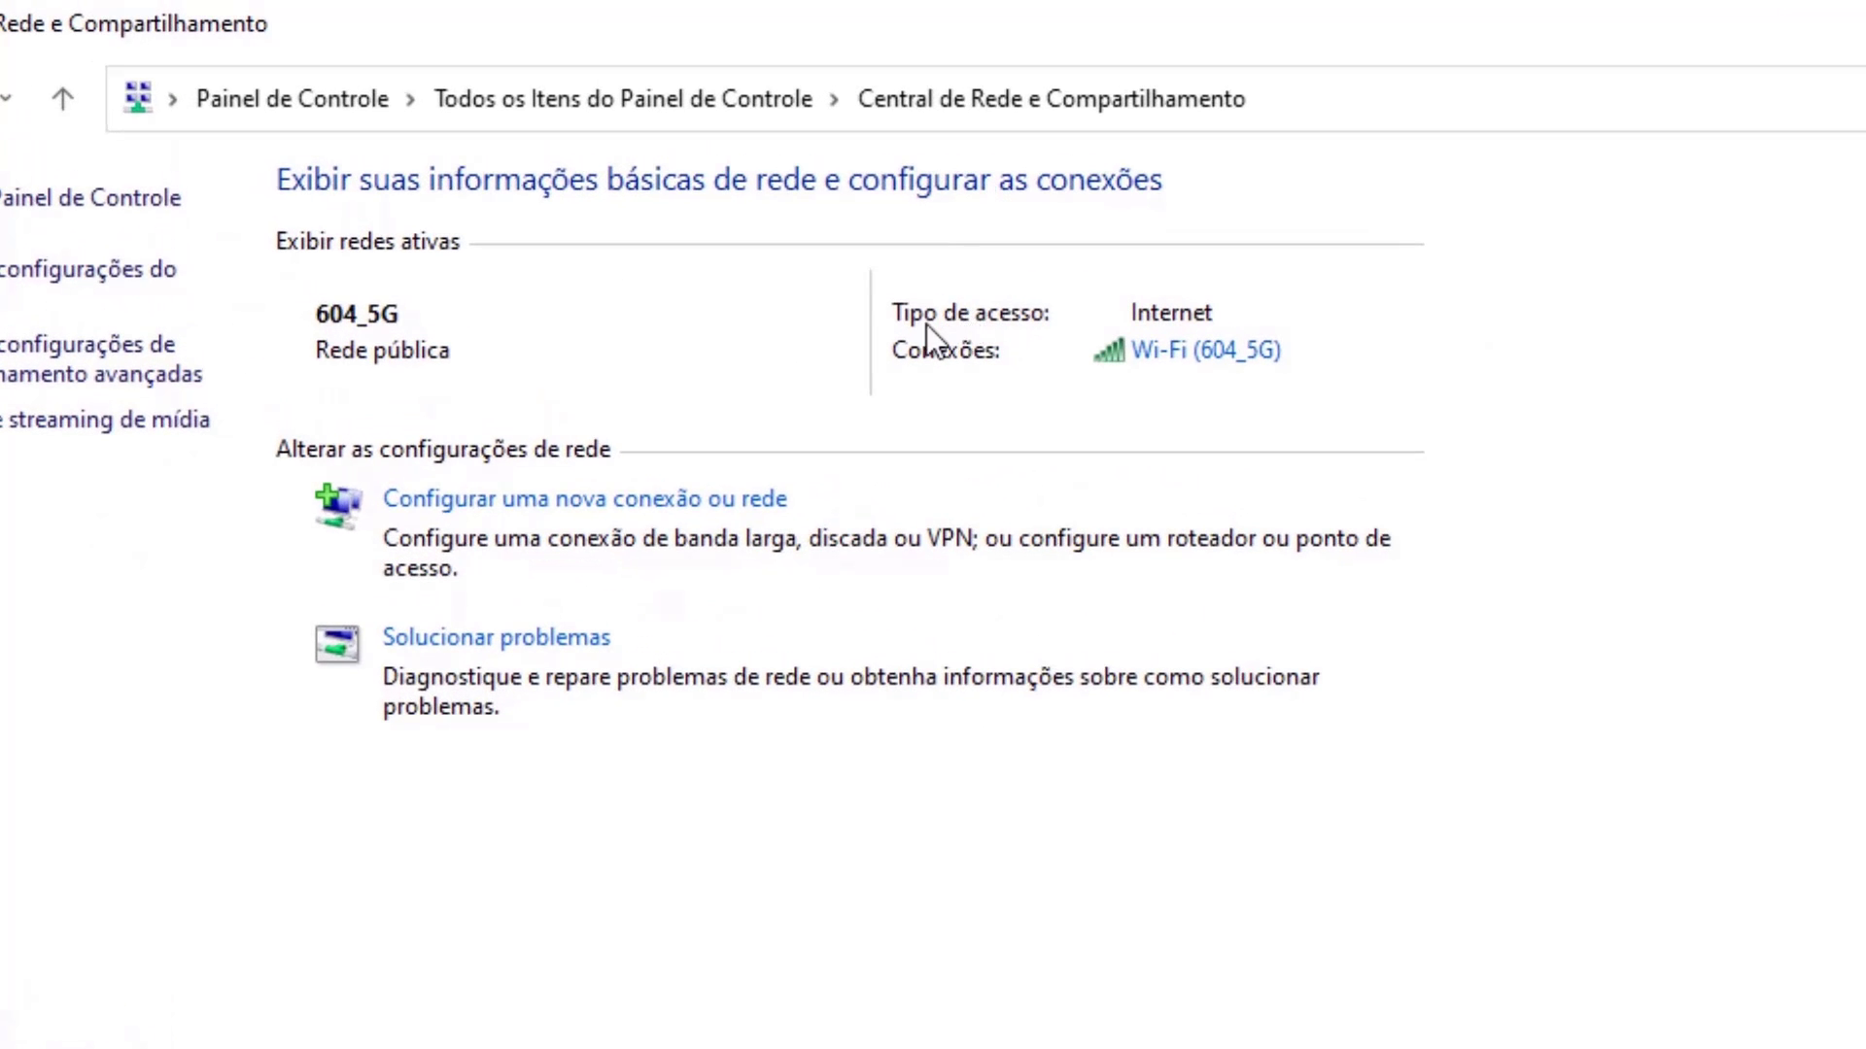
- Open the Protocolo IP Versão 4 (TCP/IPv4) properties of the active Wi-Fi connection
left_click(1164, 356)
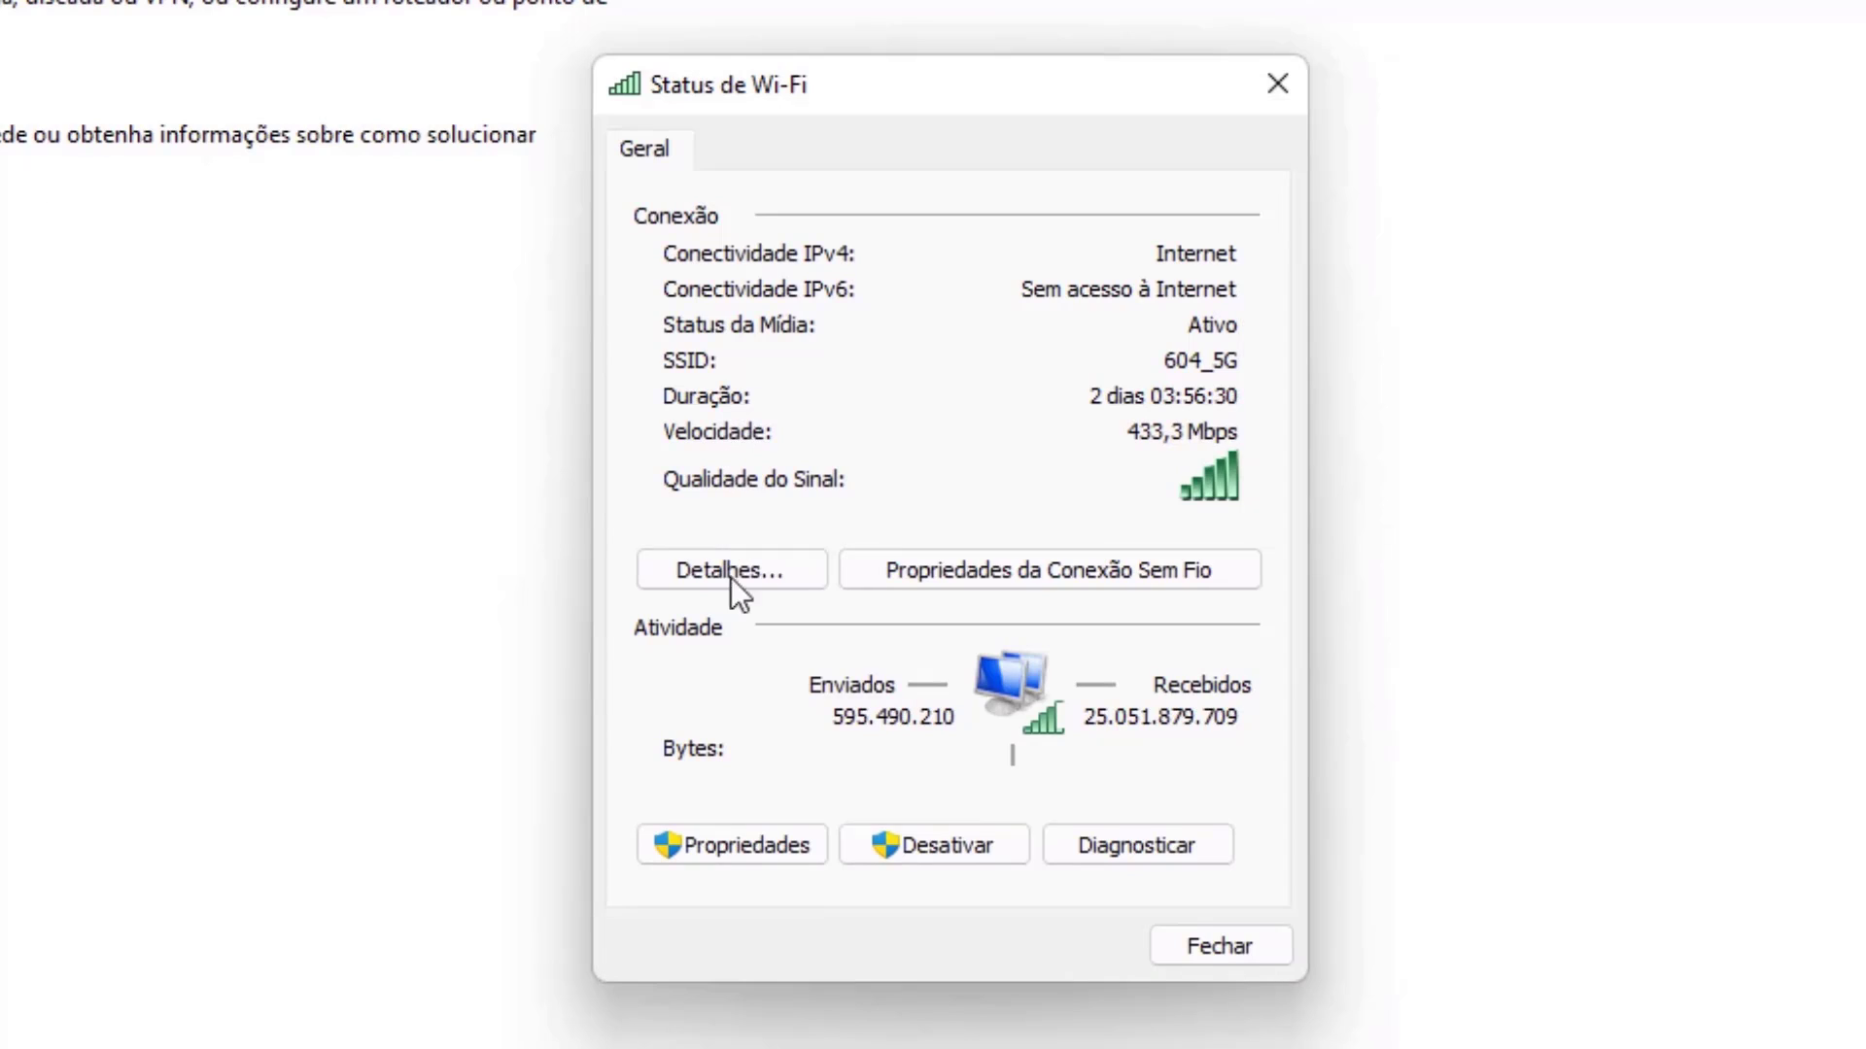
left_click(727, 853)
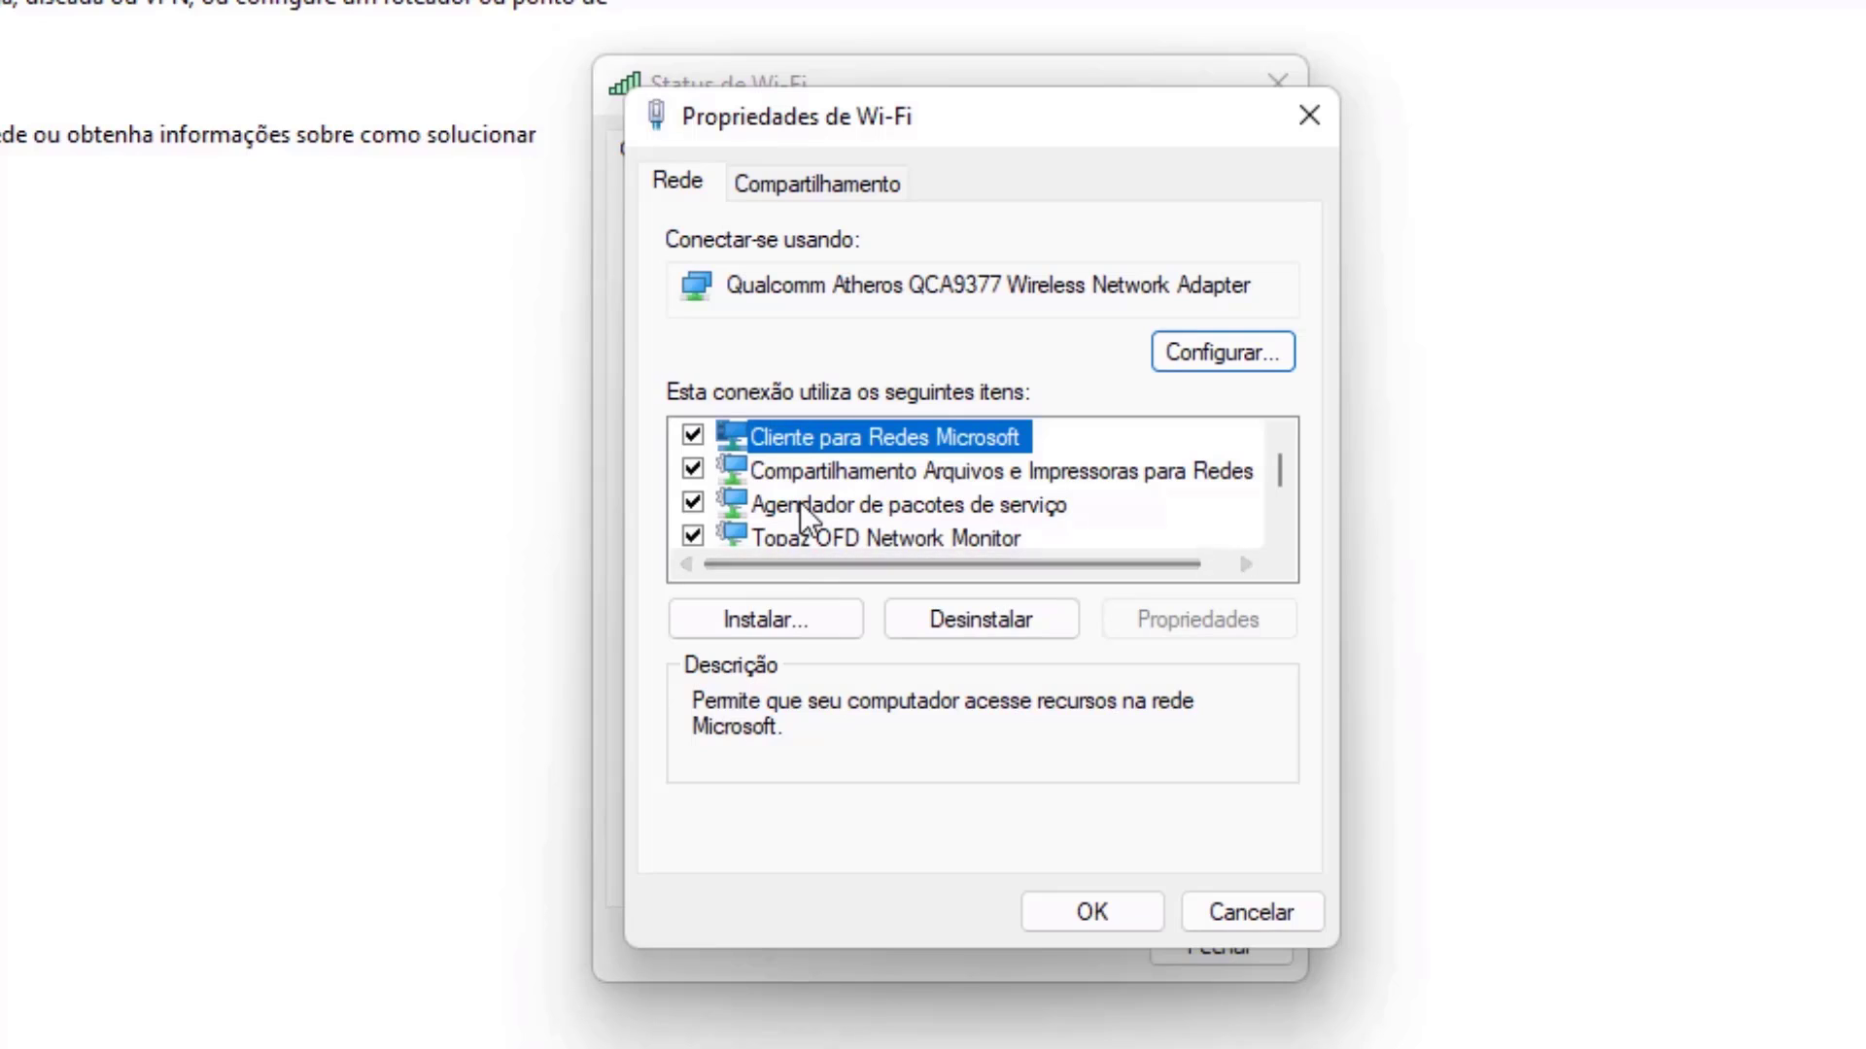
scroll(878, 447, "down", 1)
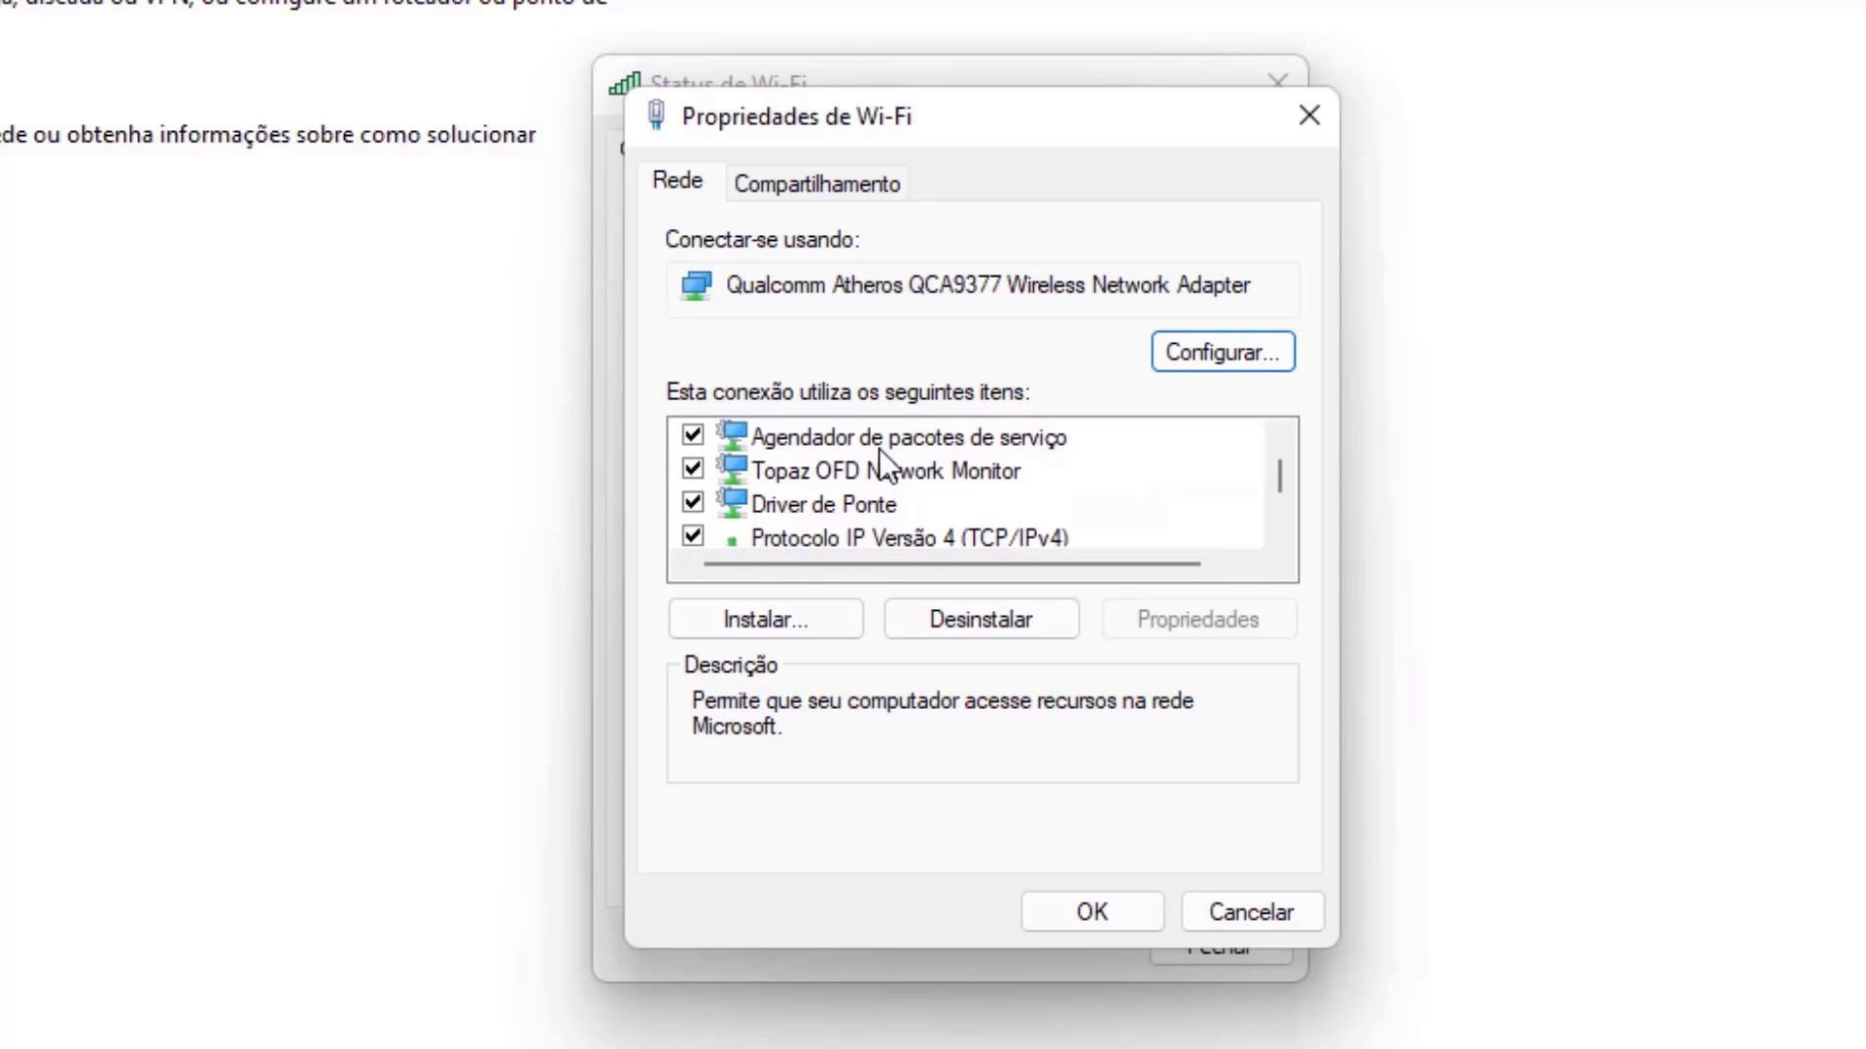
scroll(901, 430, "down", 1)
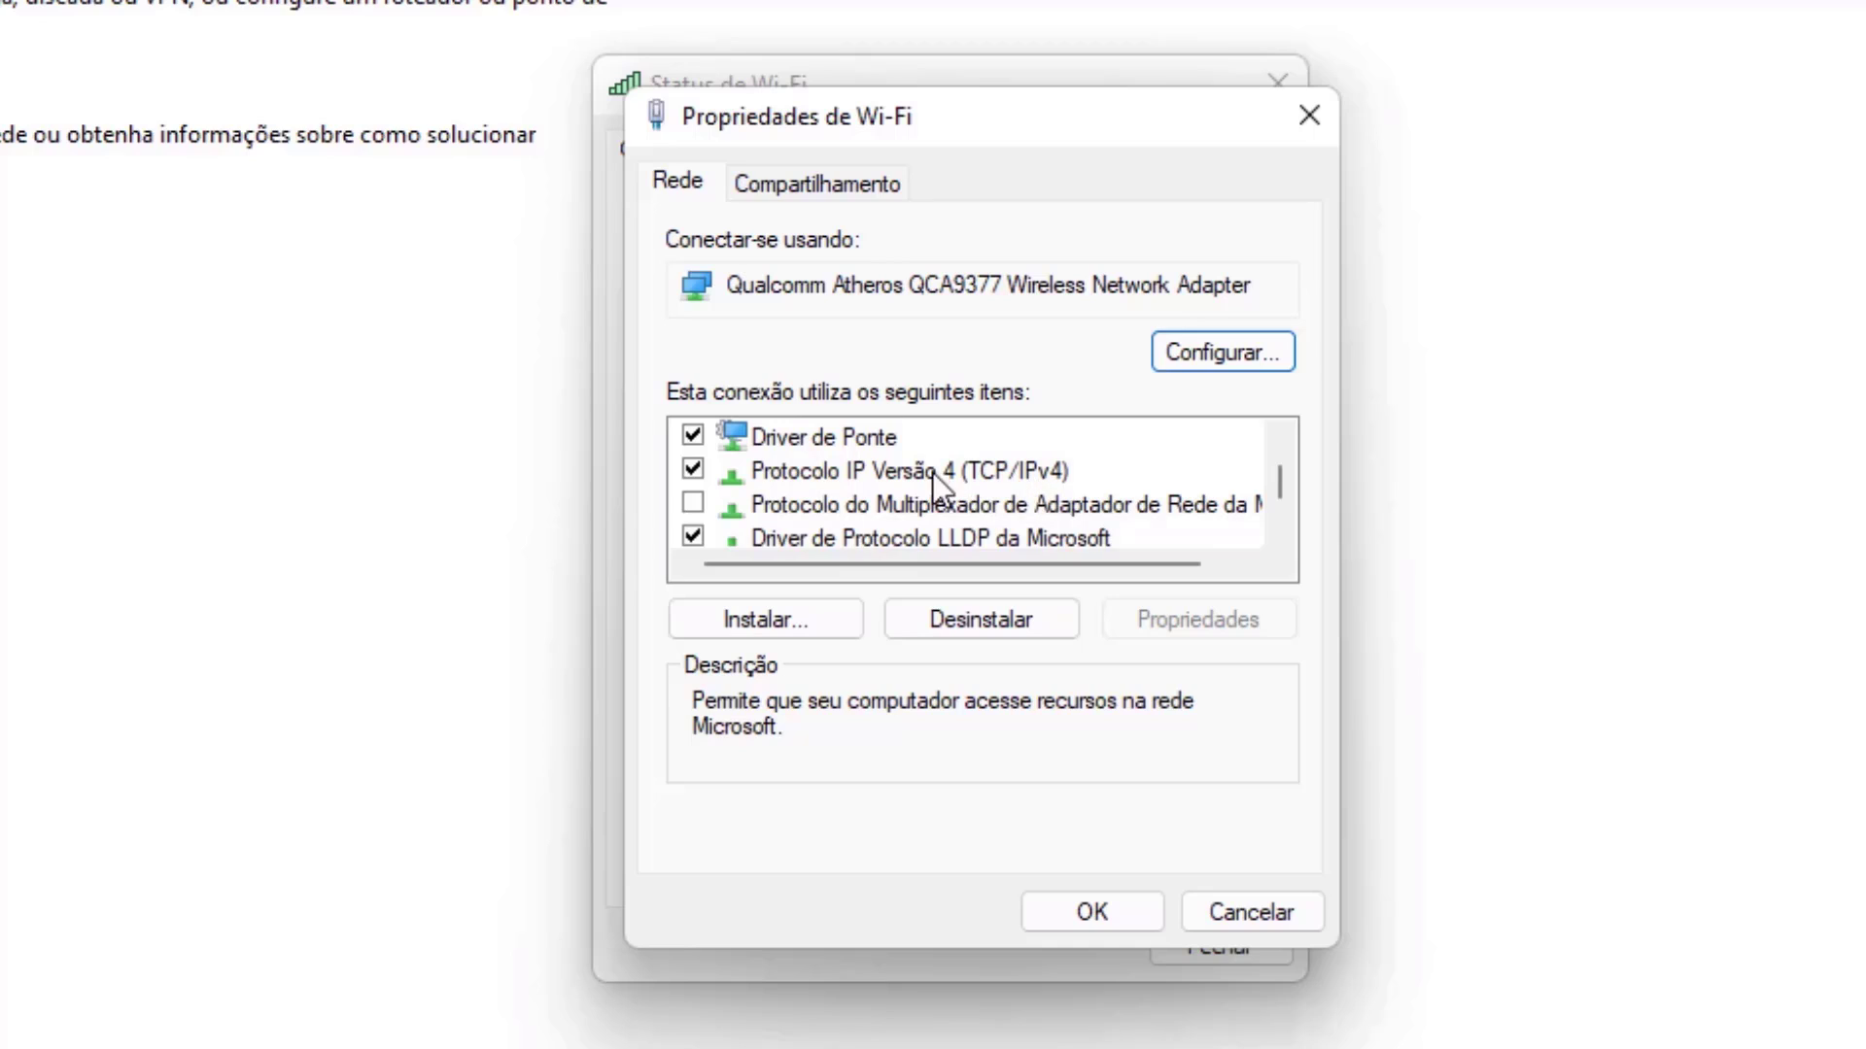
left_click(890, 473)
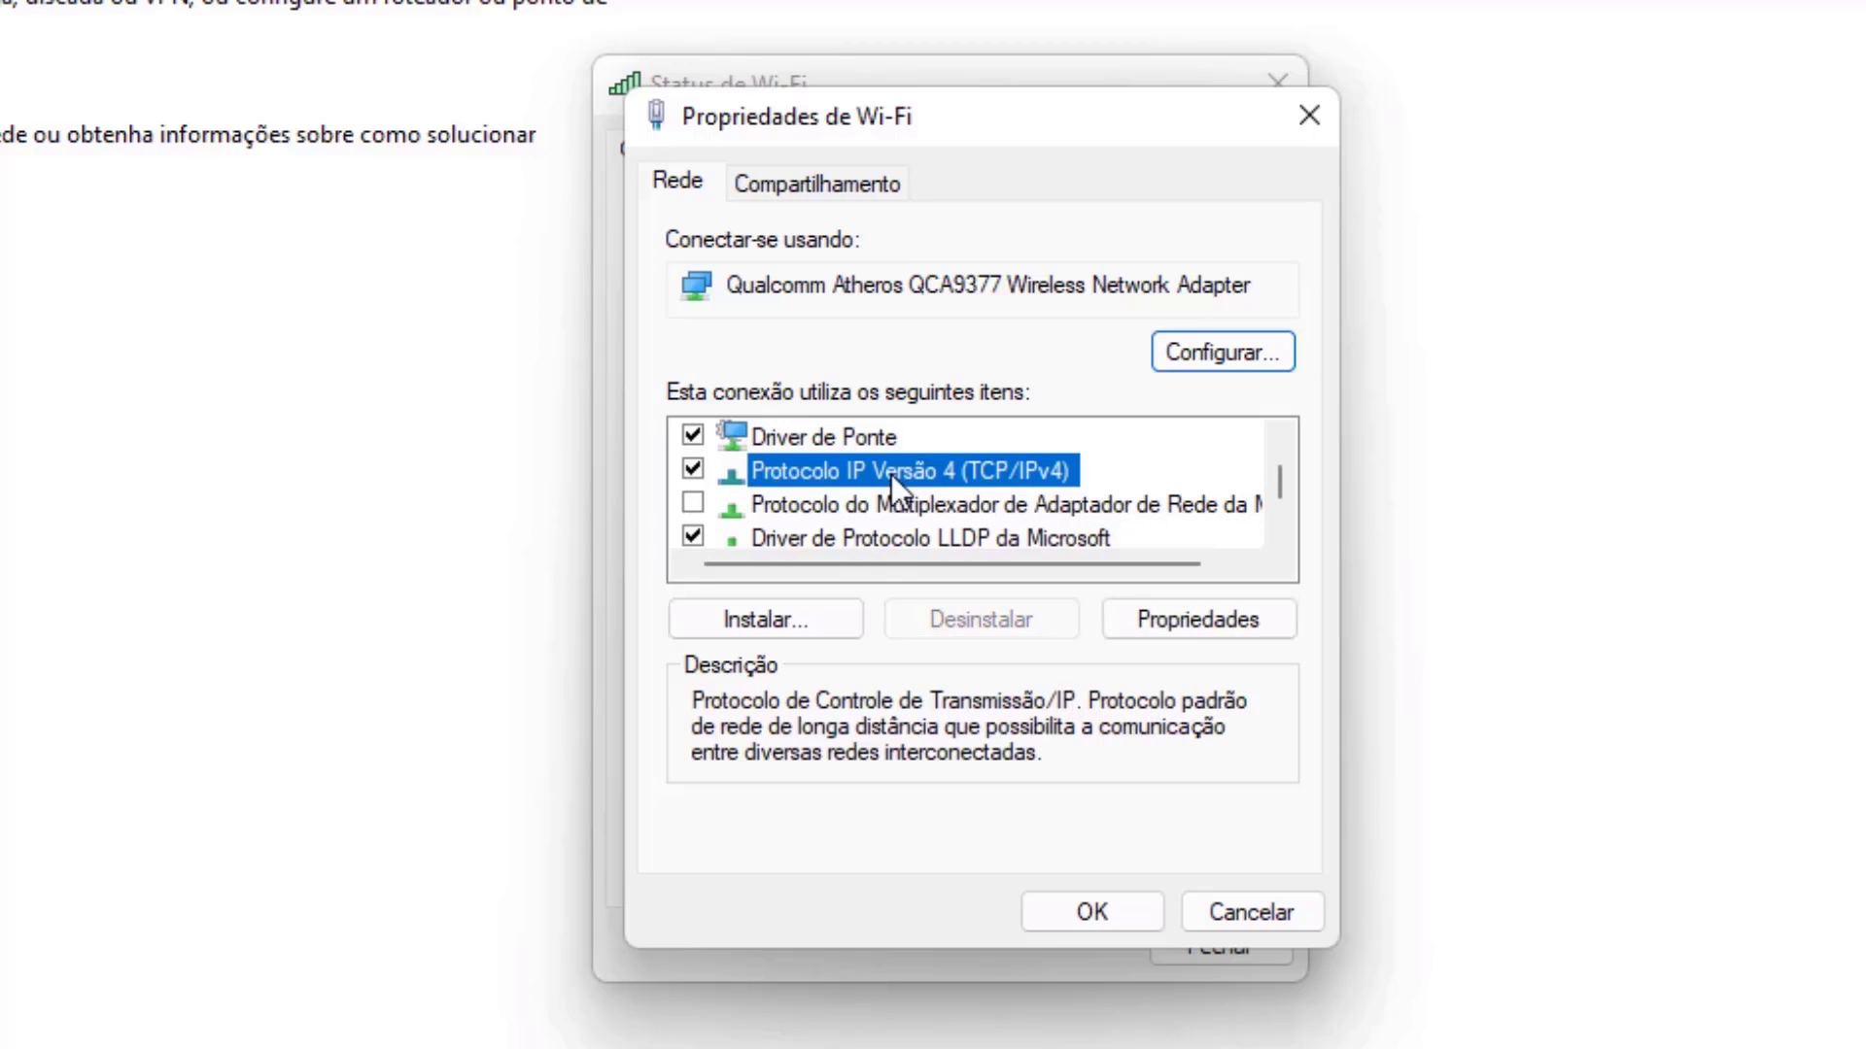
left_click(1172, 627)
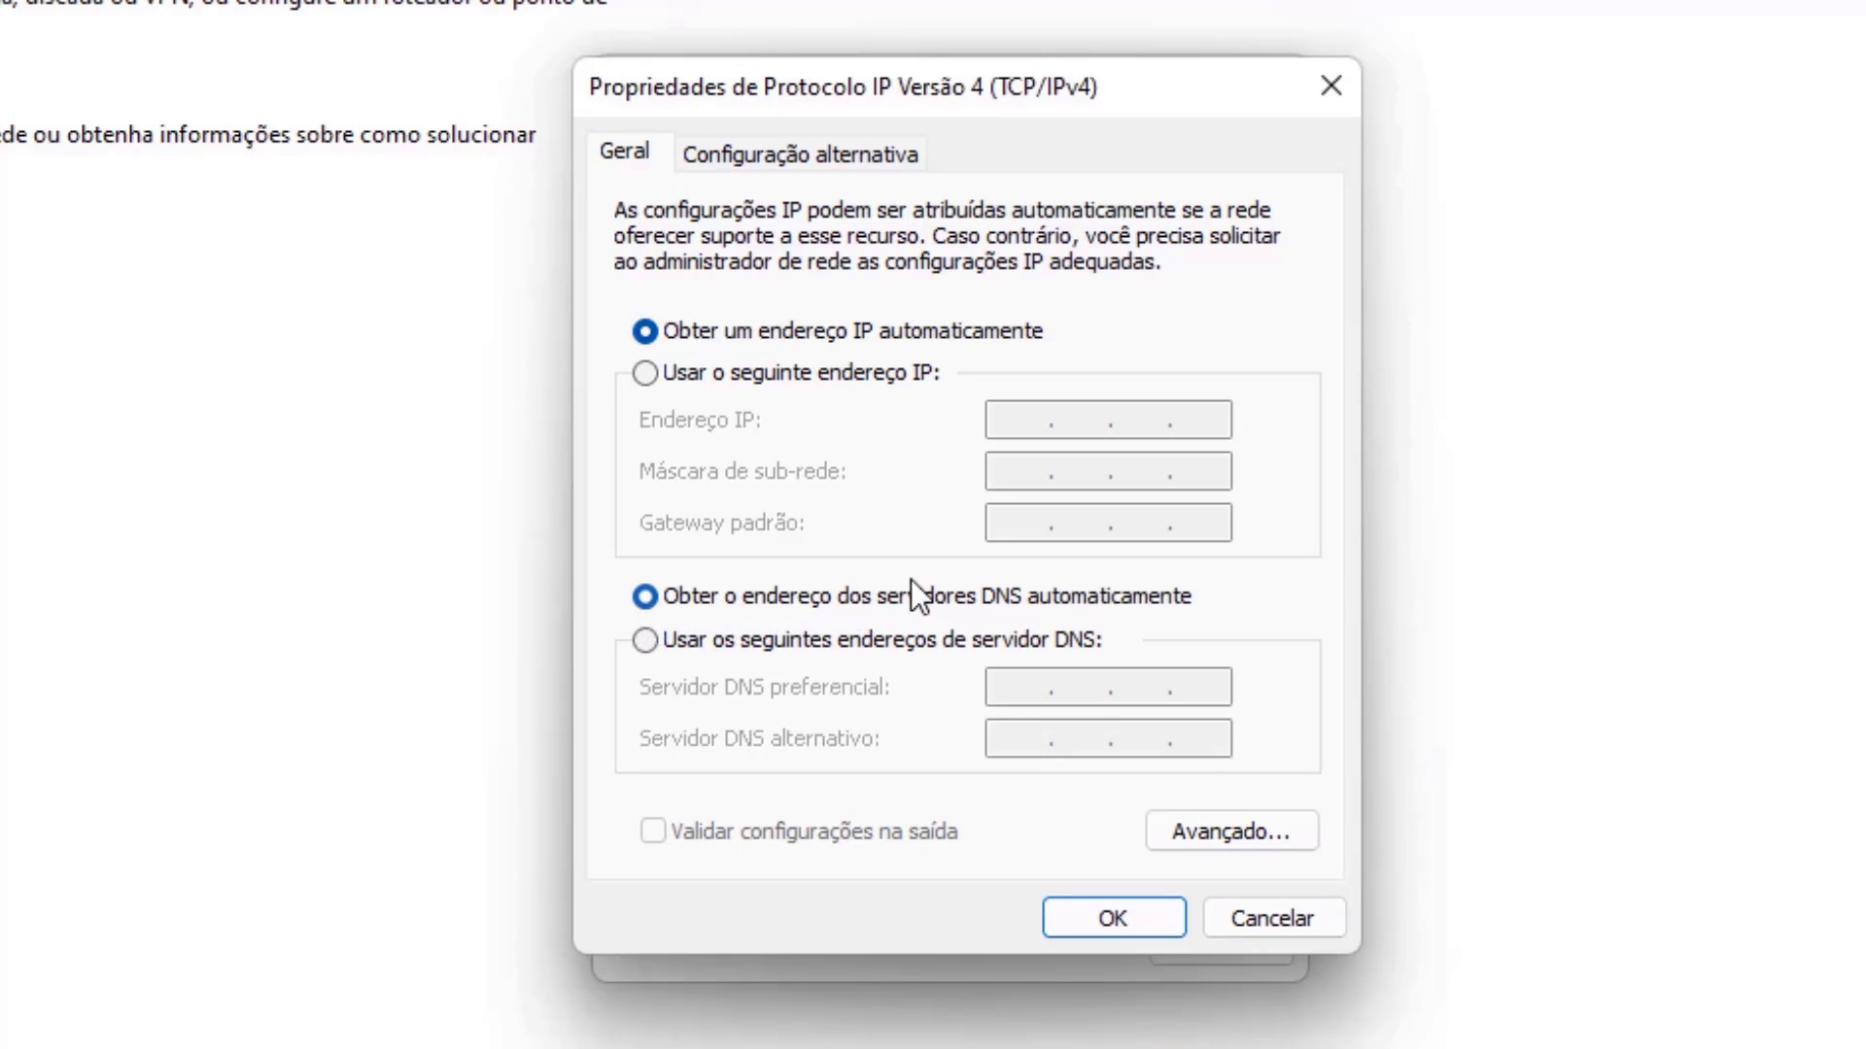
- Use manual DNS servers with 8.8.8.8 as preferred and 8.8.4.4 as alternate, and apply the IPv4 settings
left_click(642, 642)
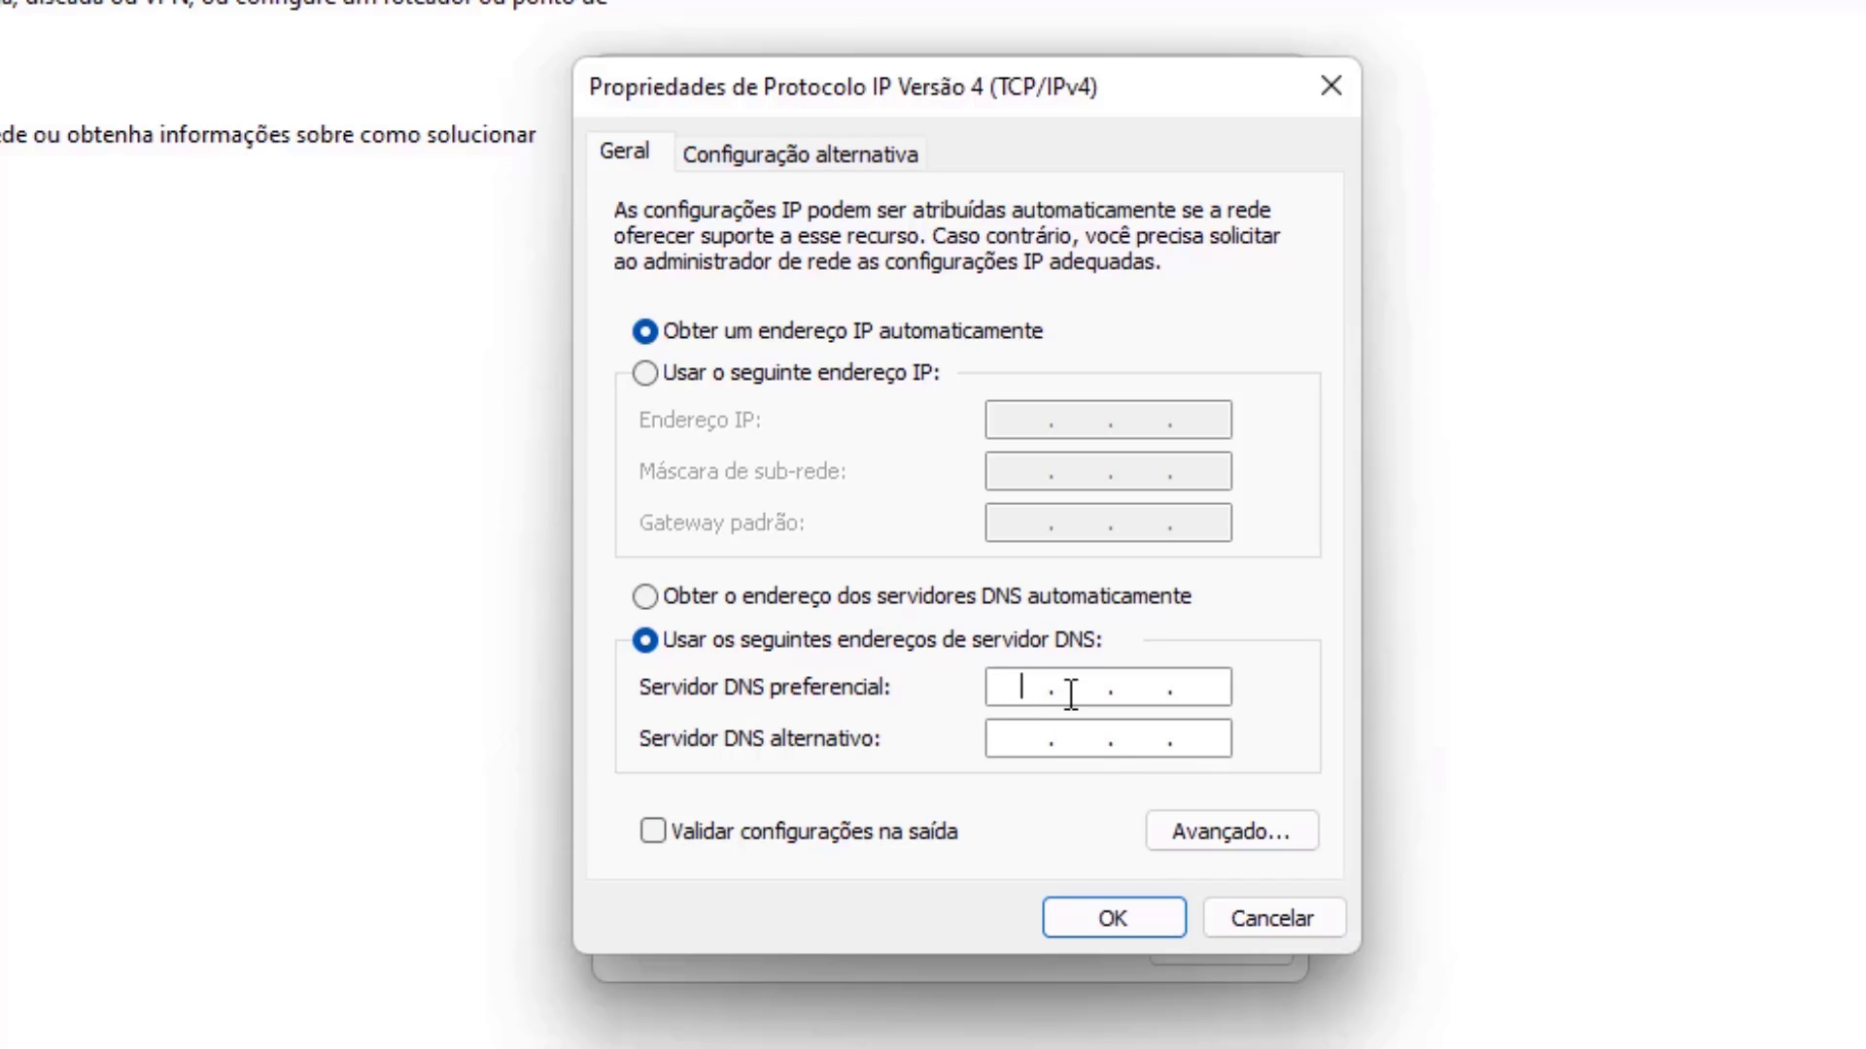
type("8.8.8.8")
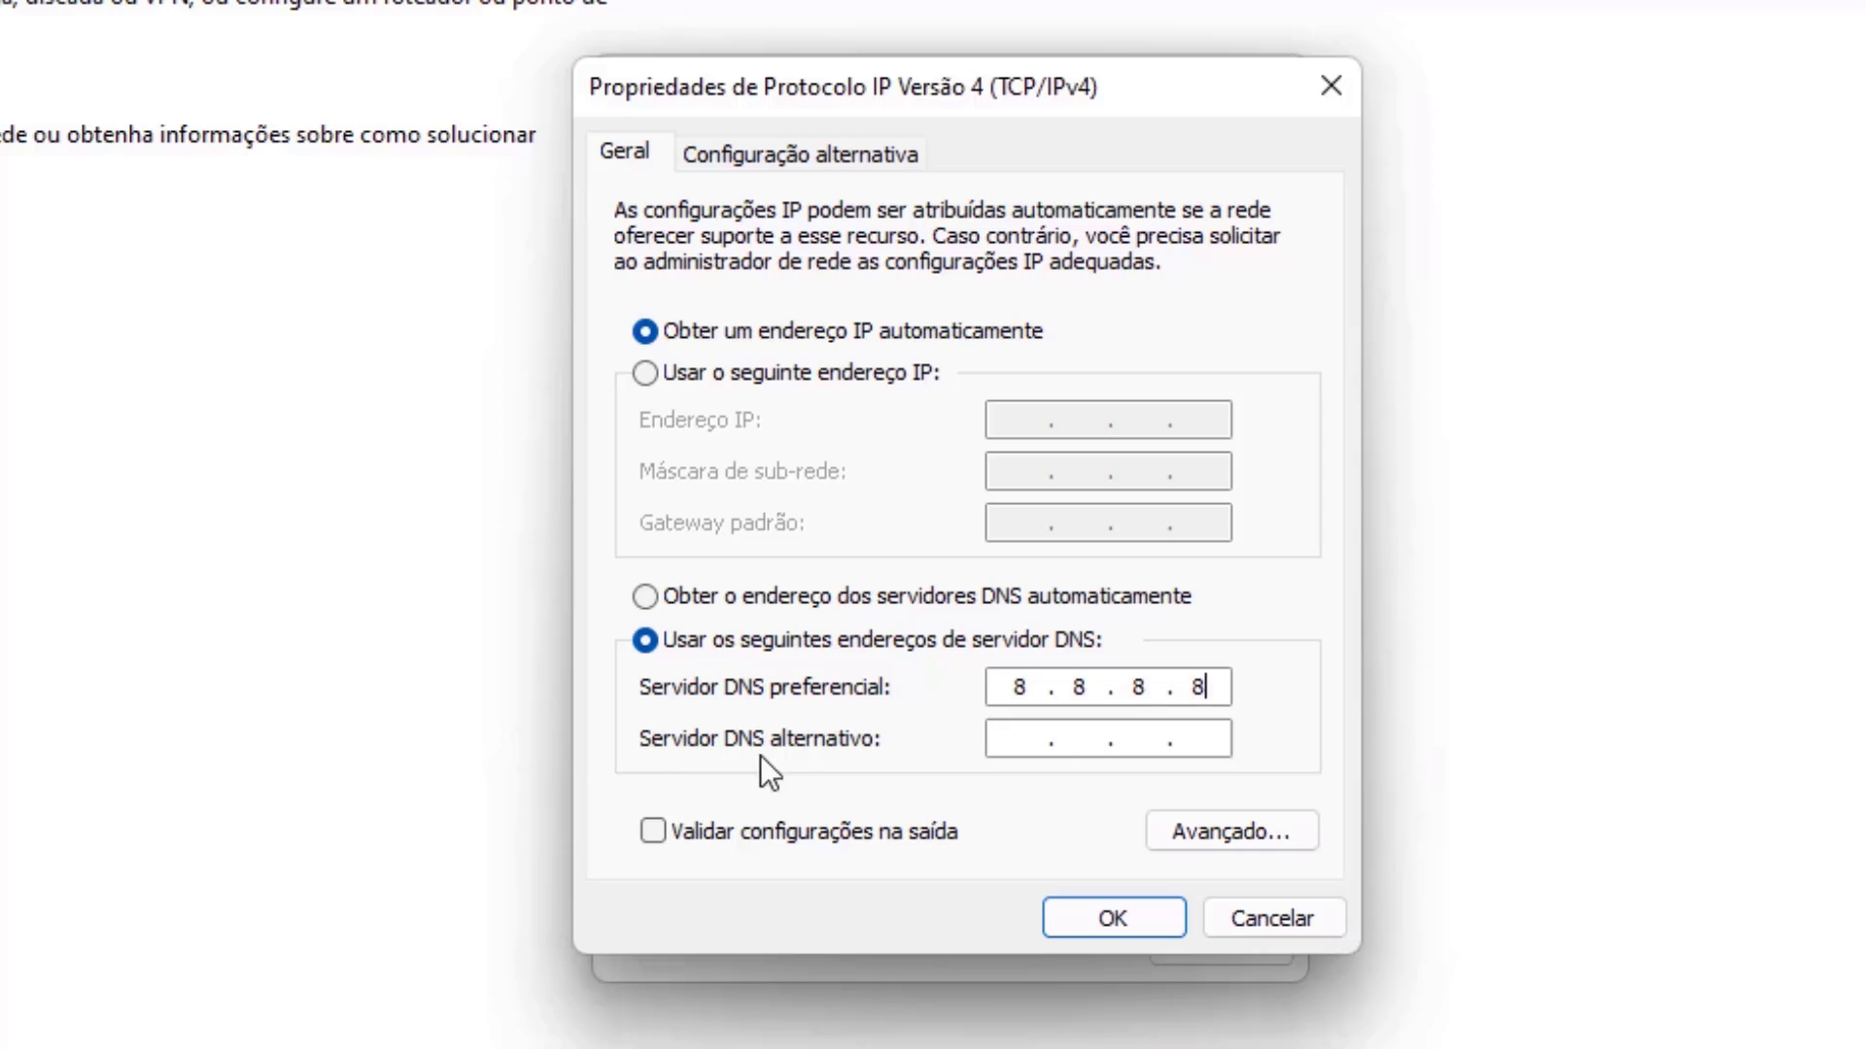
left_click(1021, 748)
type("8.8")
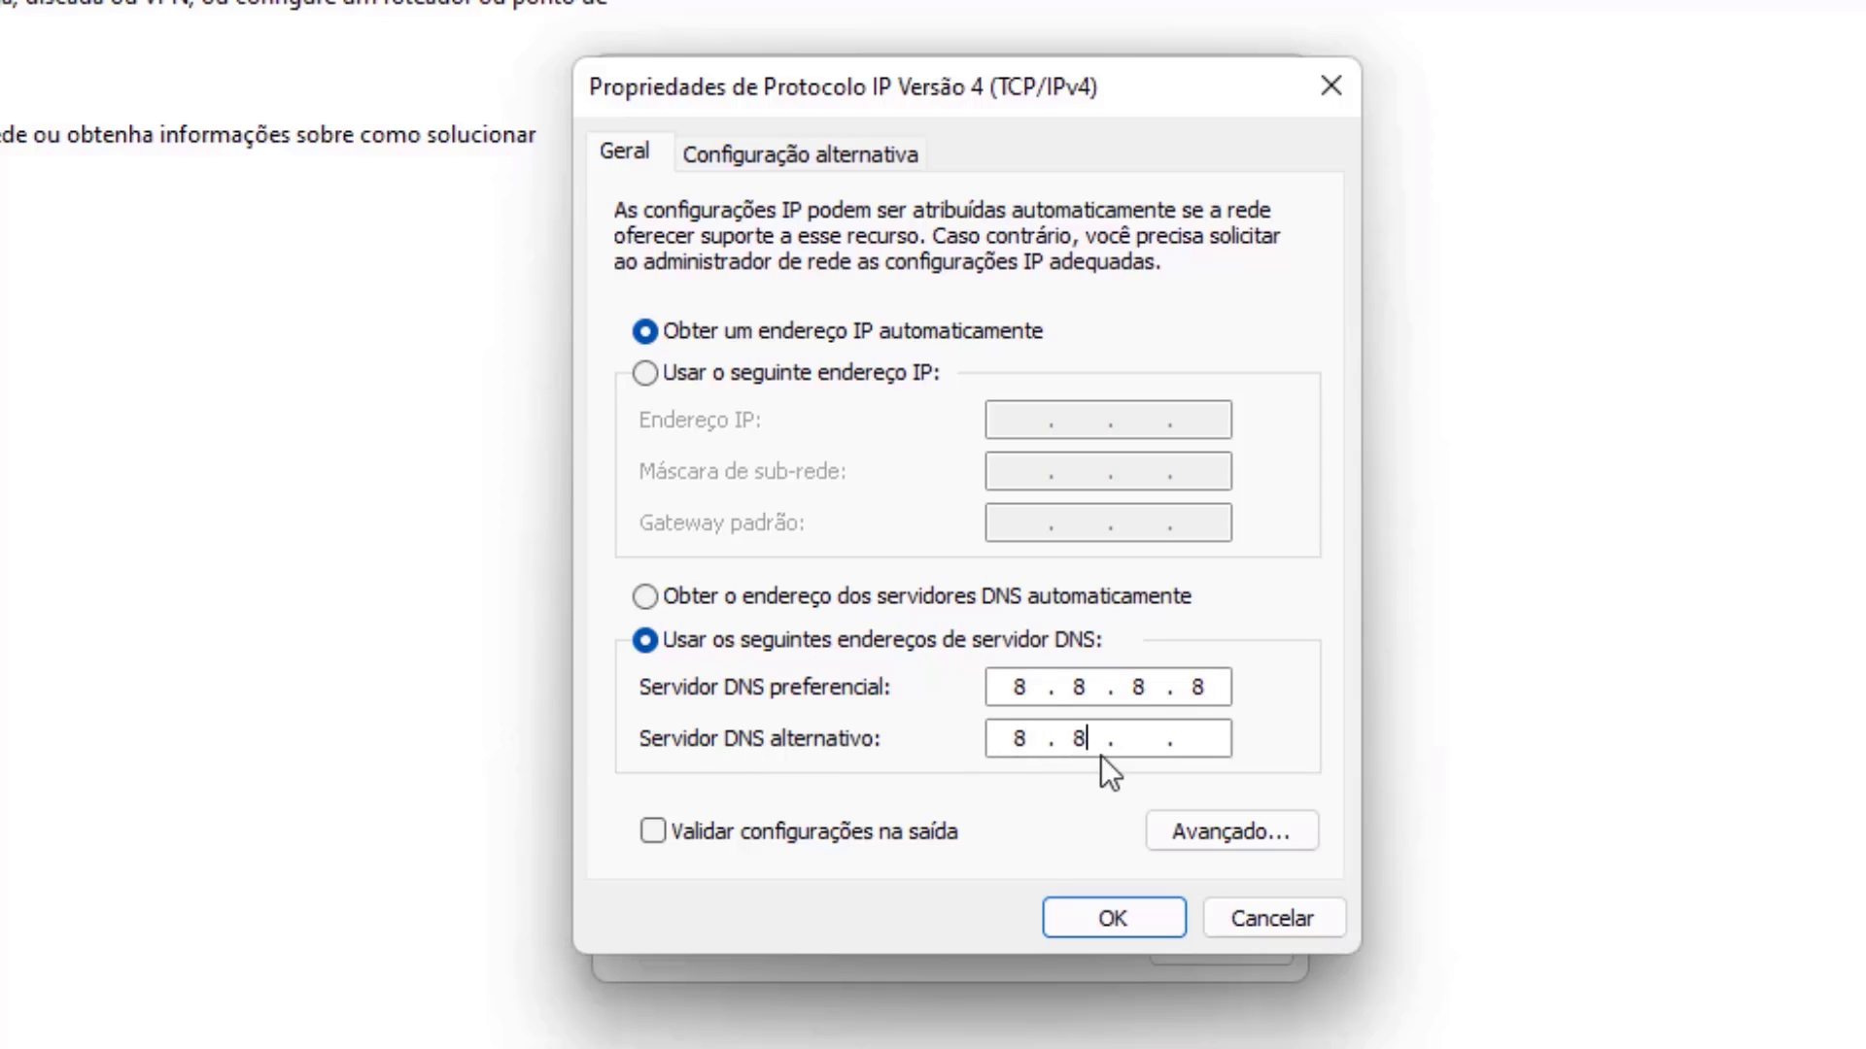
type(".4.4")
left_click(1122, 921)
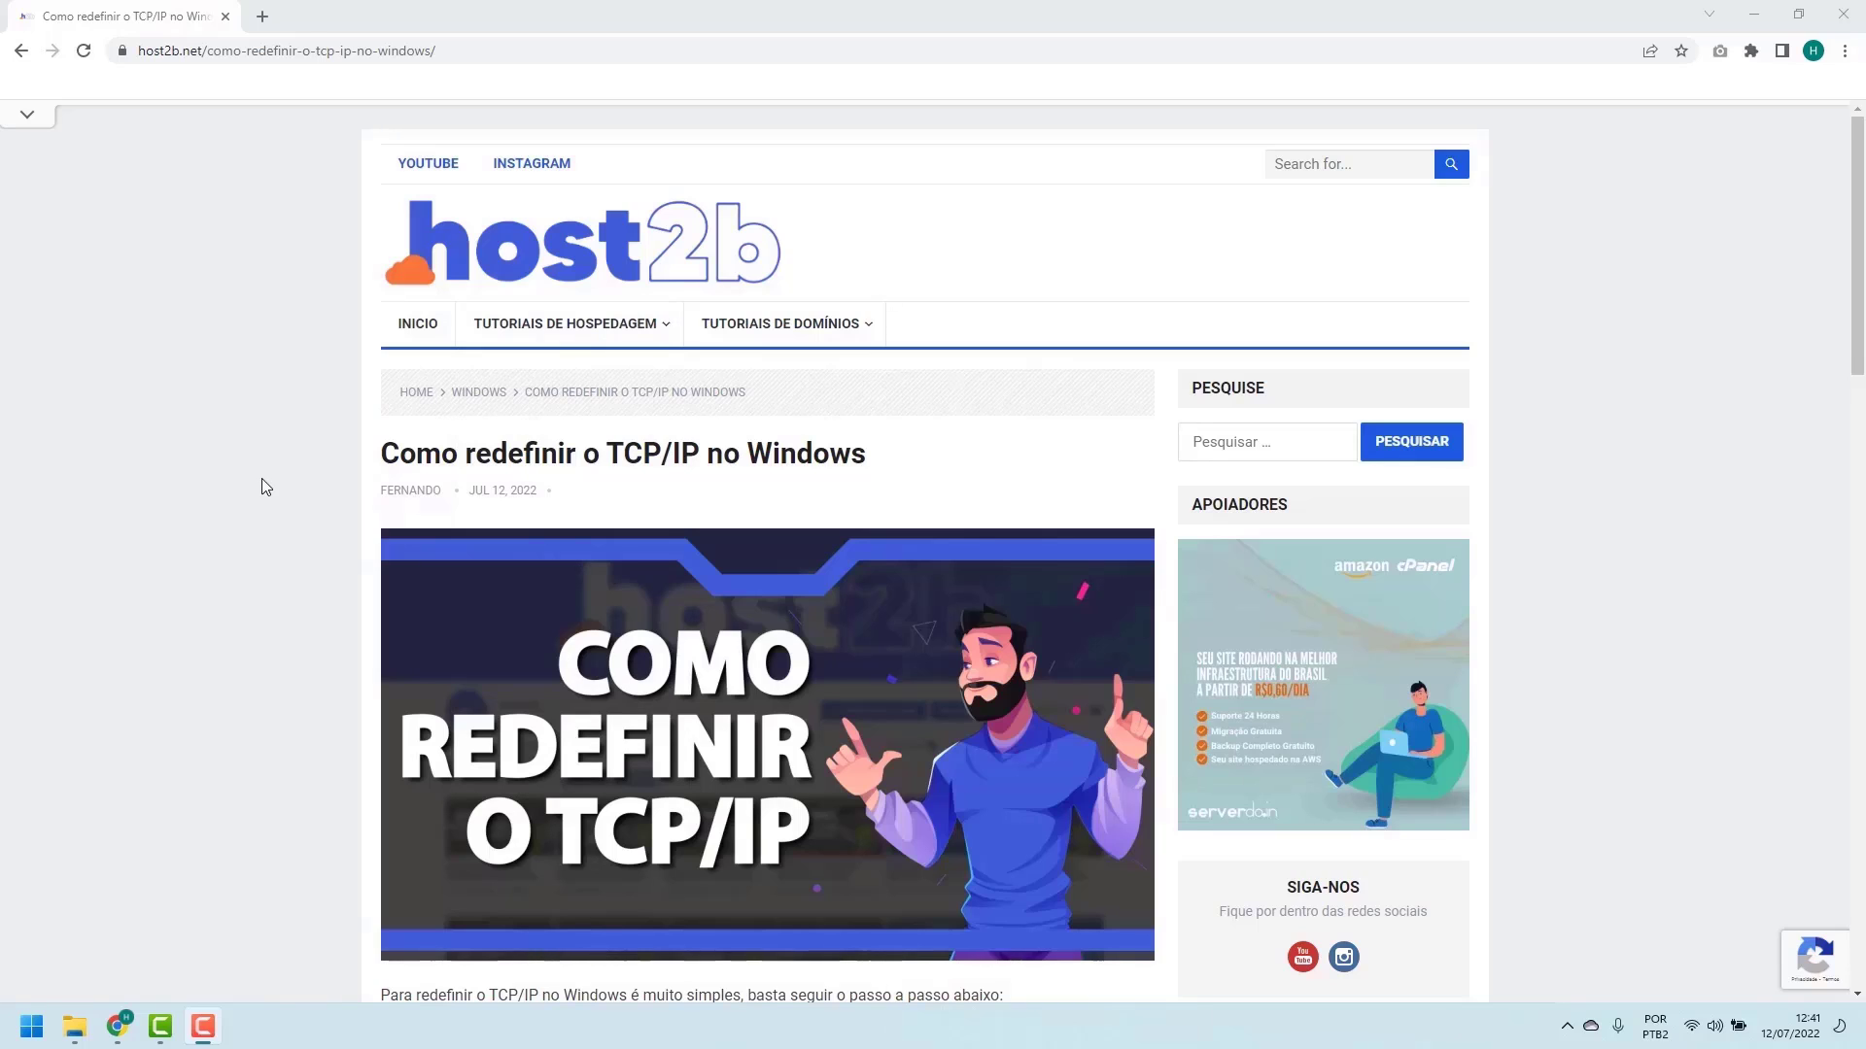
- Consult the TCP/IP reset instructions on the web page, search Windows for cmd and run Prompt de Comando as administrator
scroll(267, 485, "down", 5)
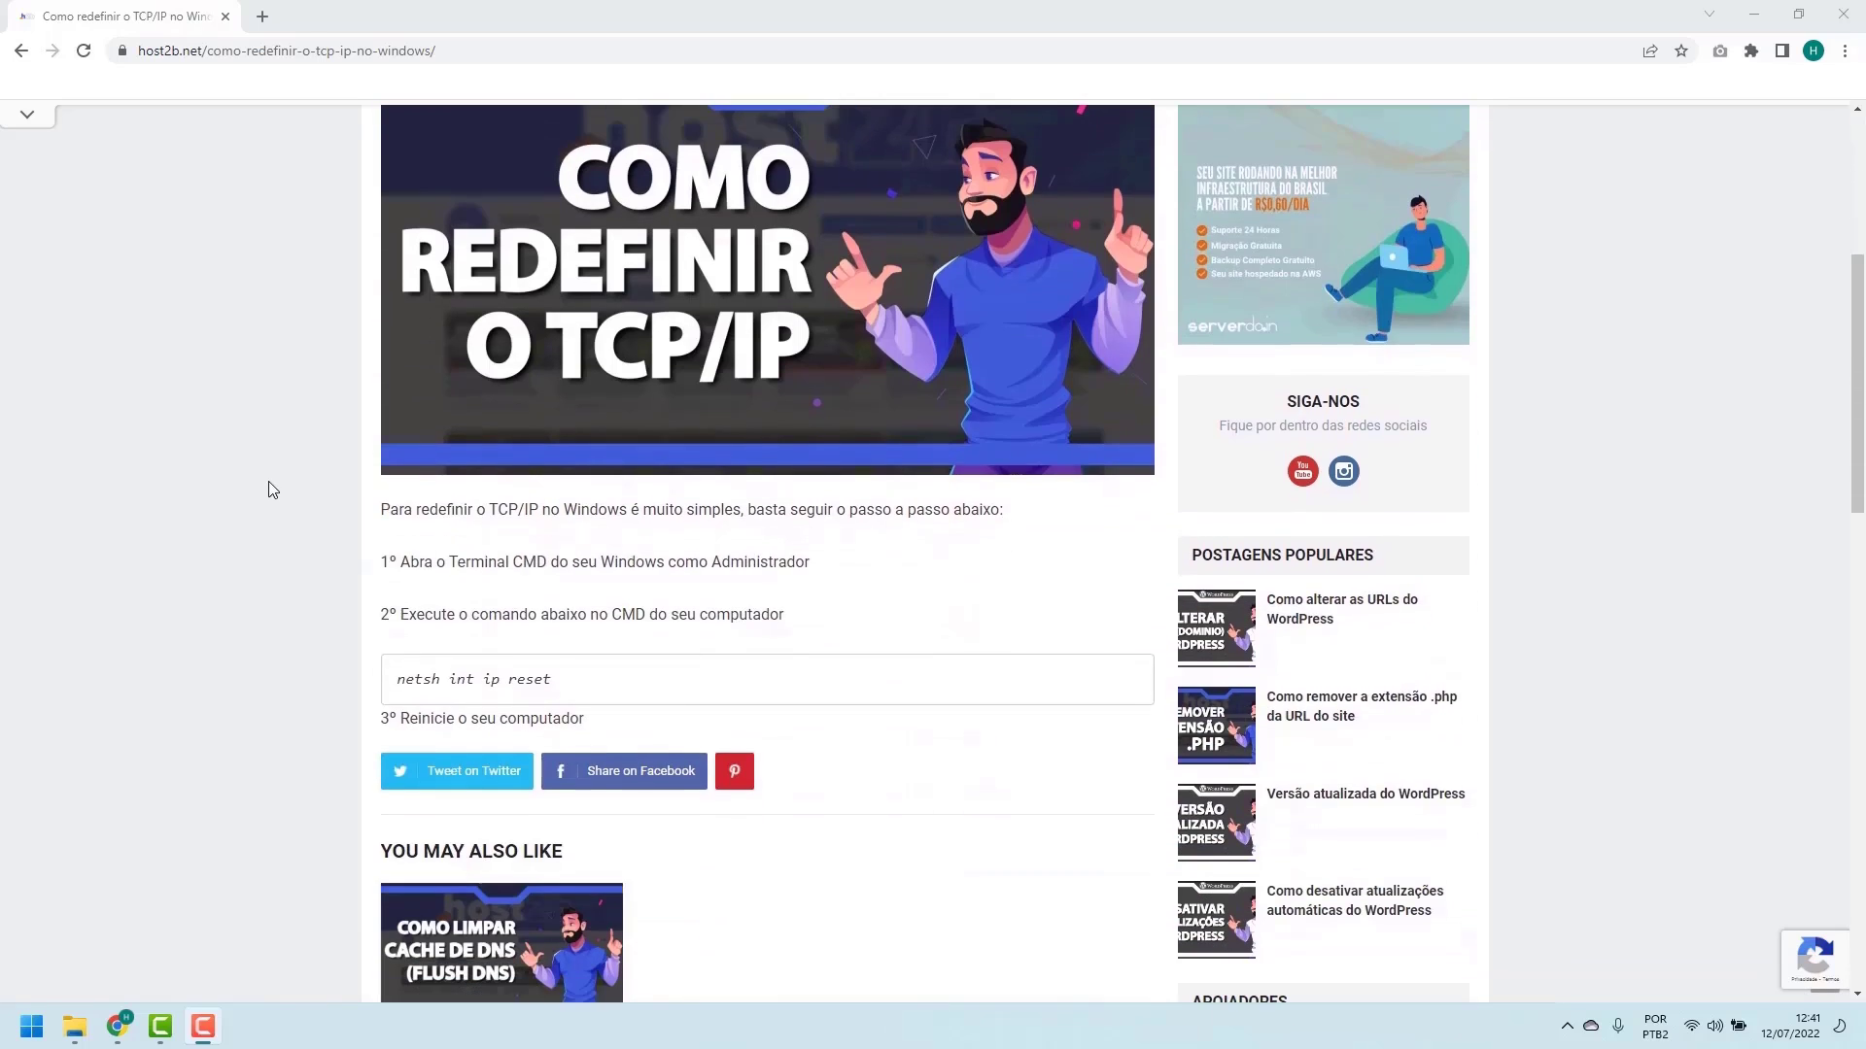
scroll(269, 489, "down", 1)
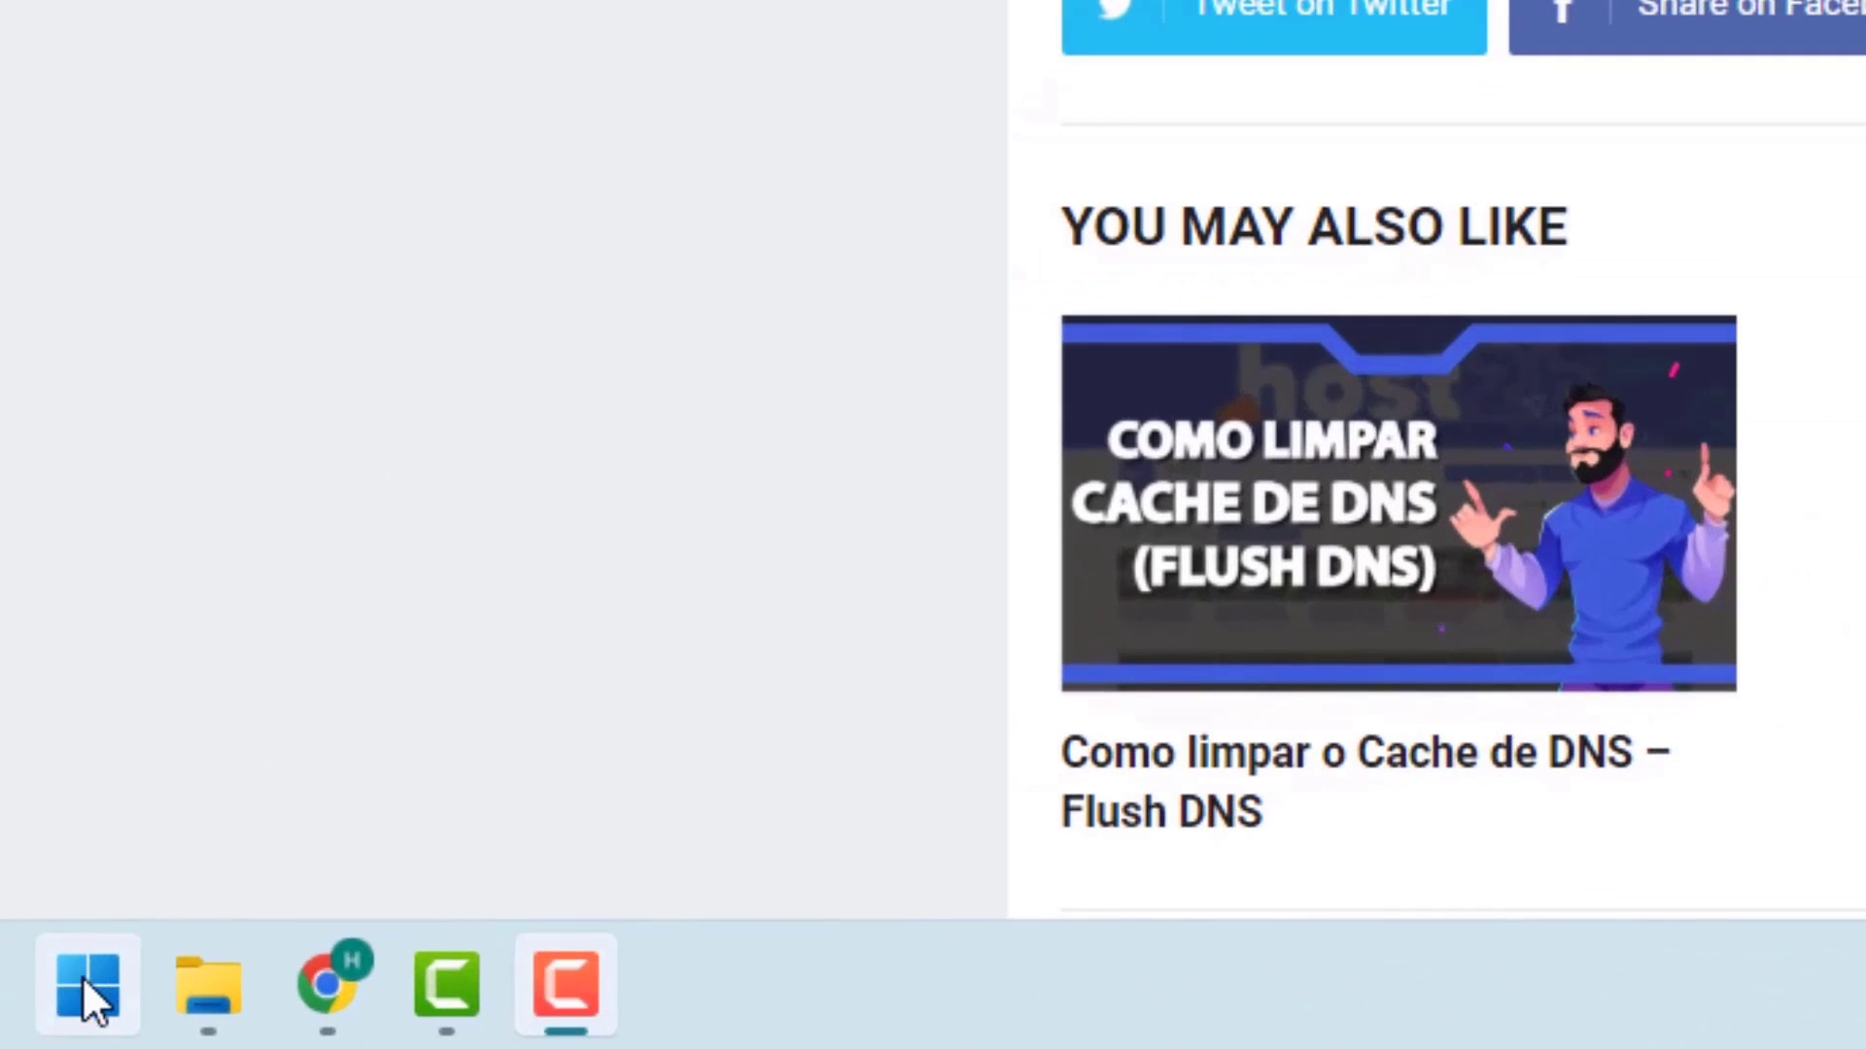
left_click(81, 983)
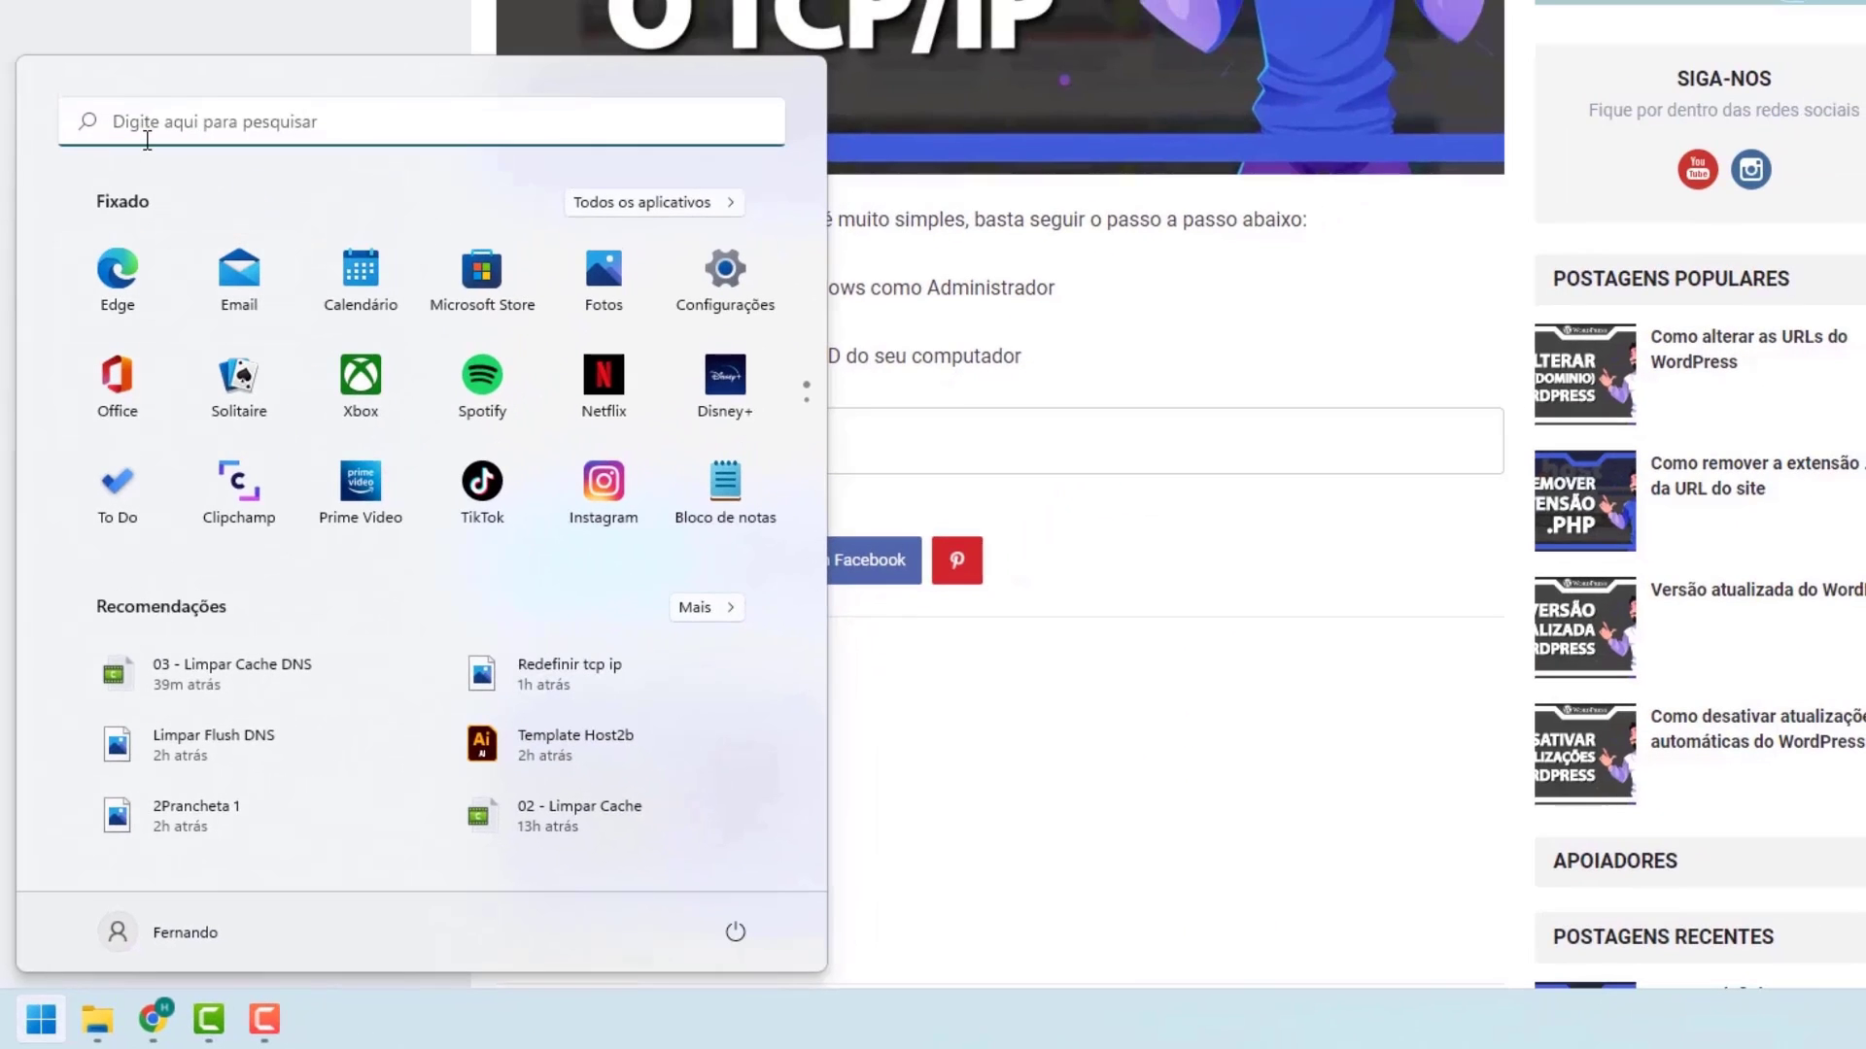
type("cmd")
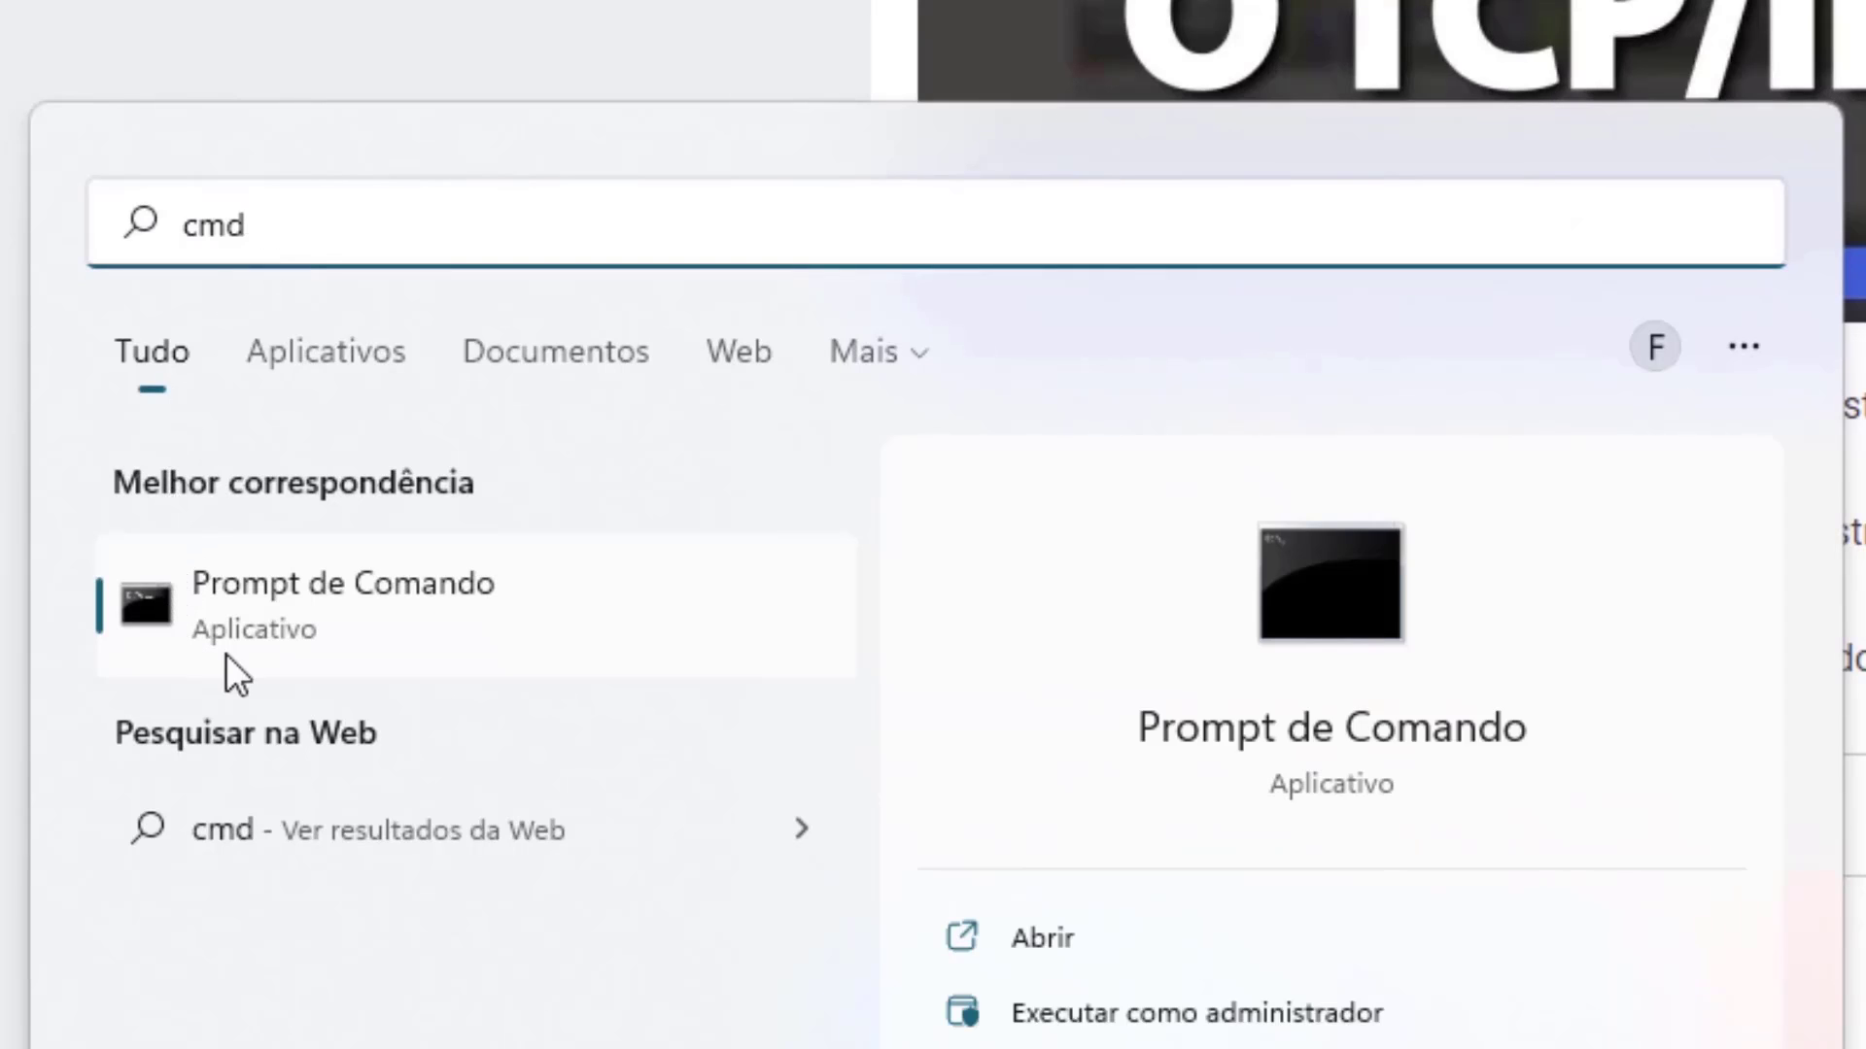
right_click(277, 591)
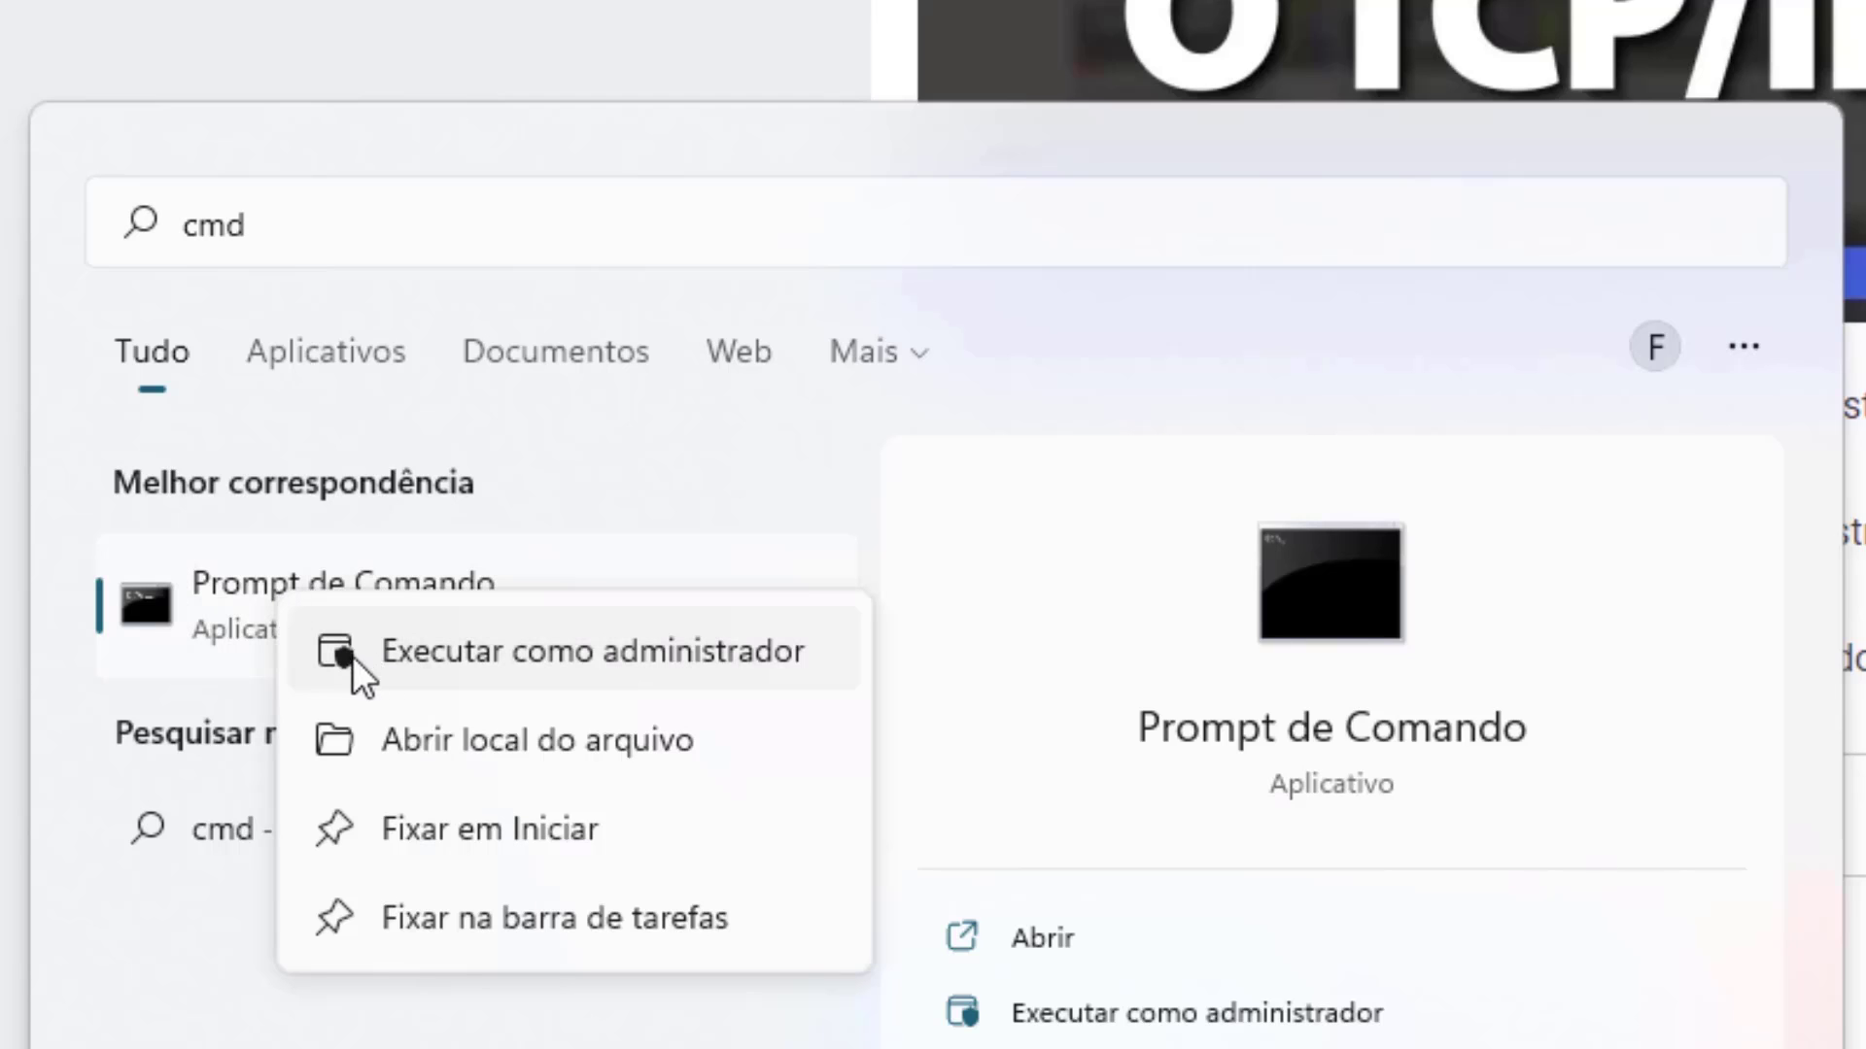
left_click(532, 651)
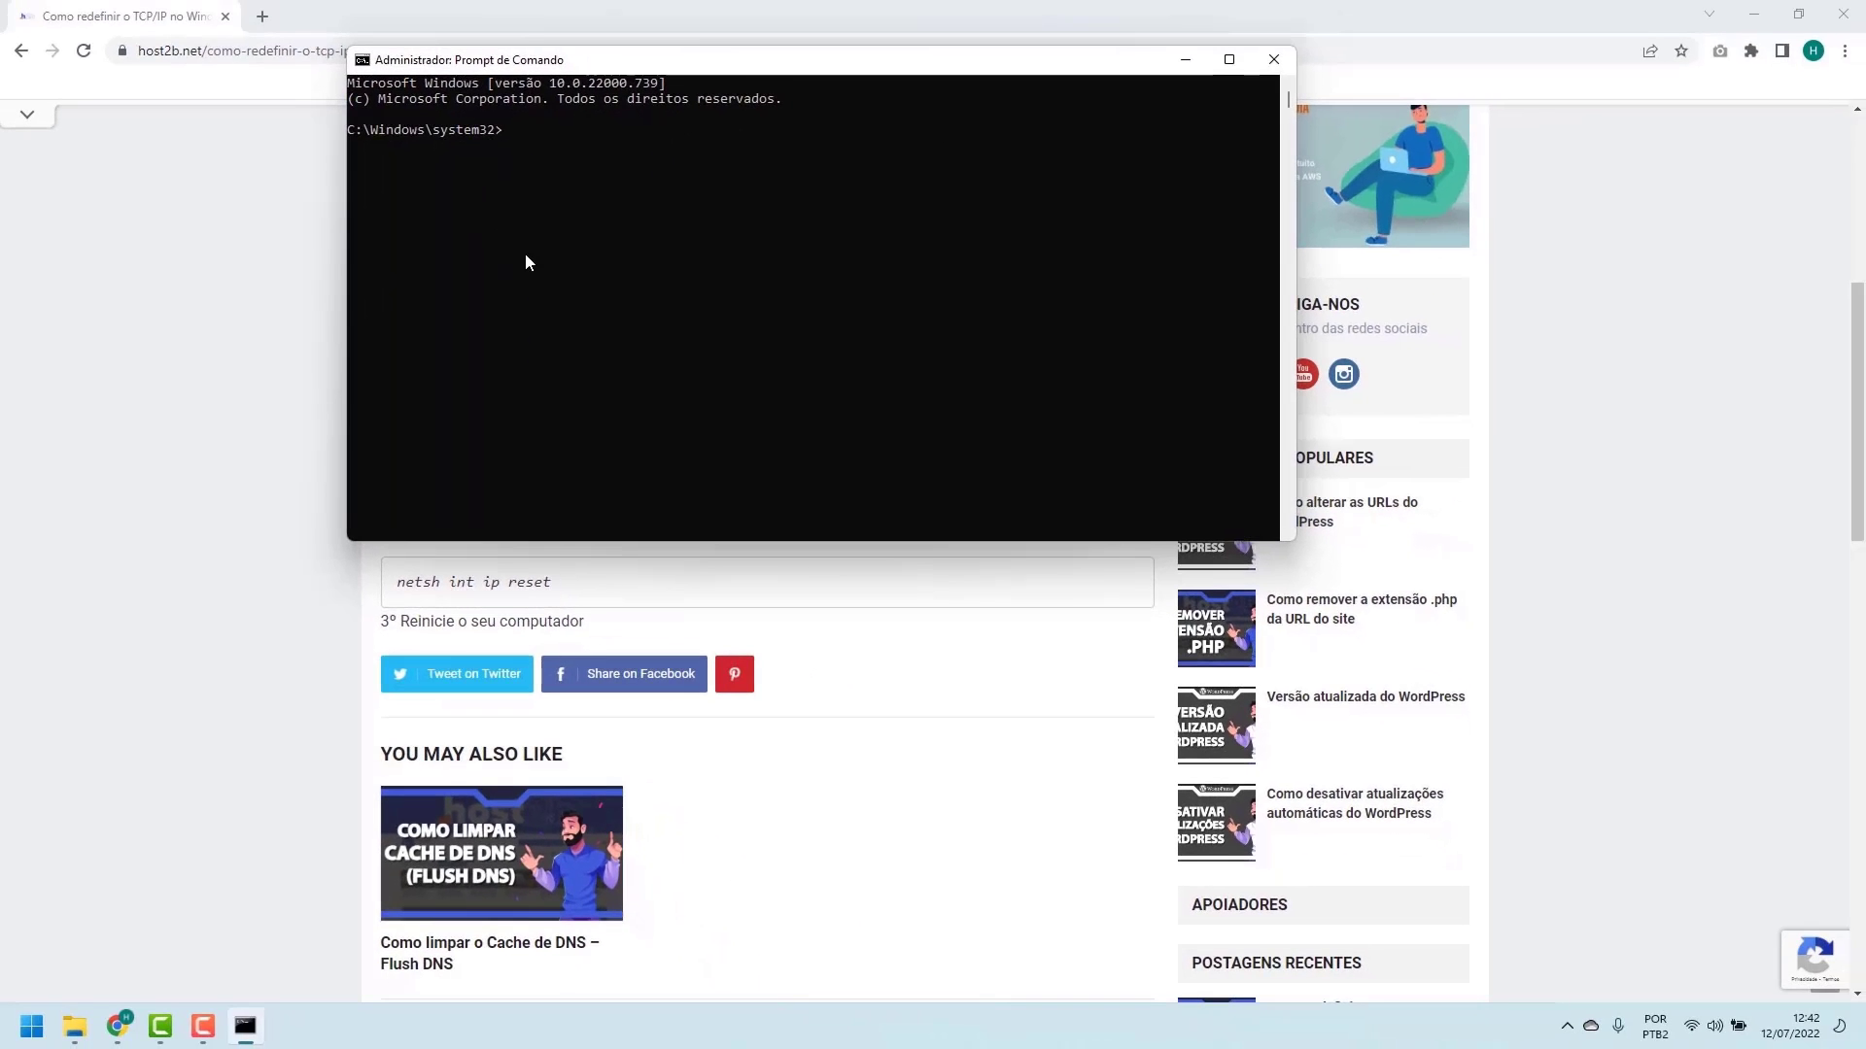
- Check the reset command on the web page and enter netsh int ip reset in the administrator Command Prompt
left_click(288, 426)
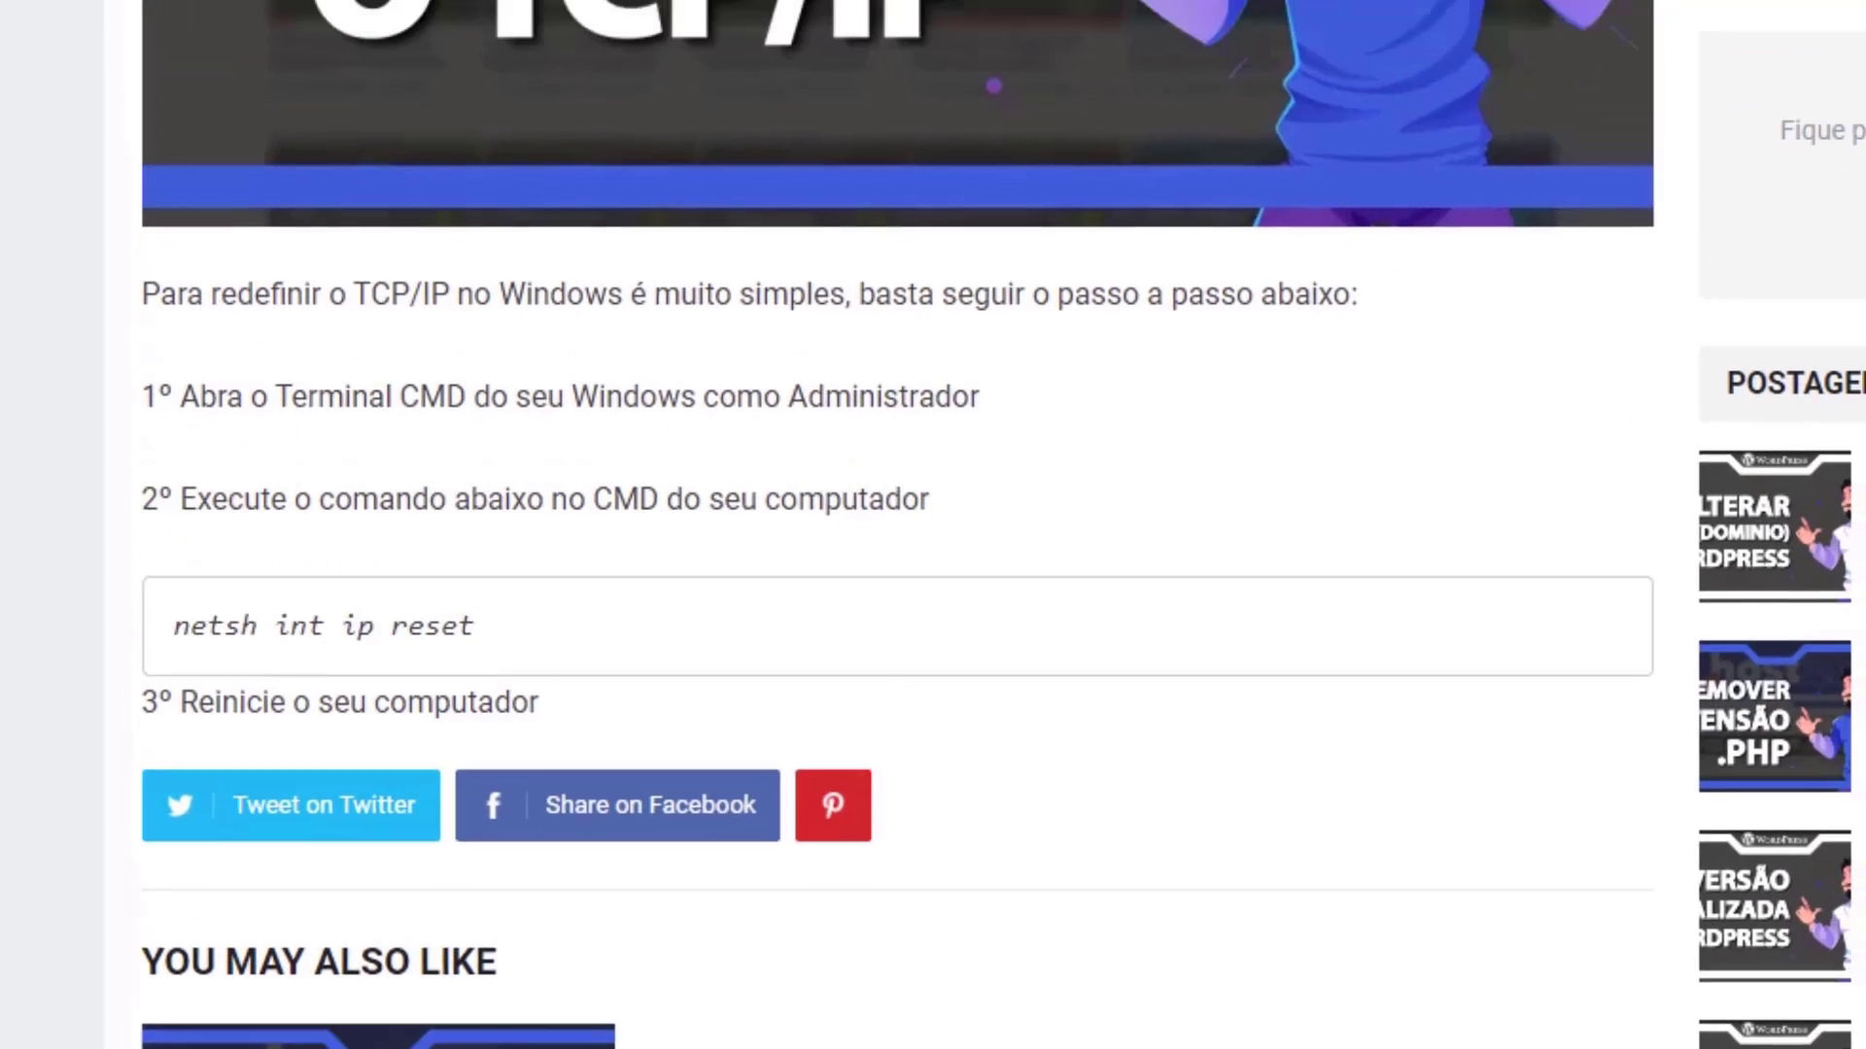
key("alt+Tab")
left_click(840, 722)
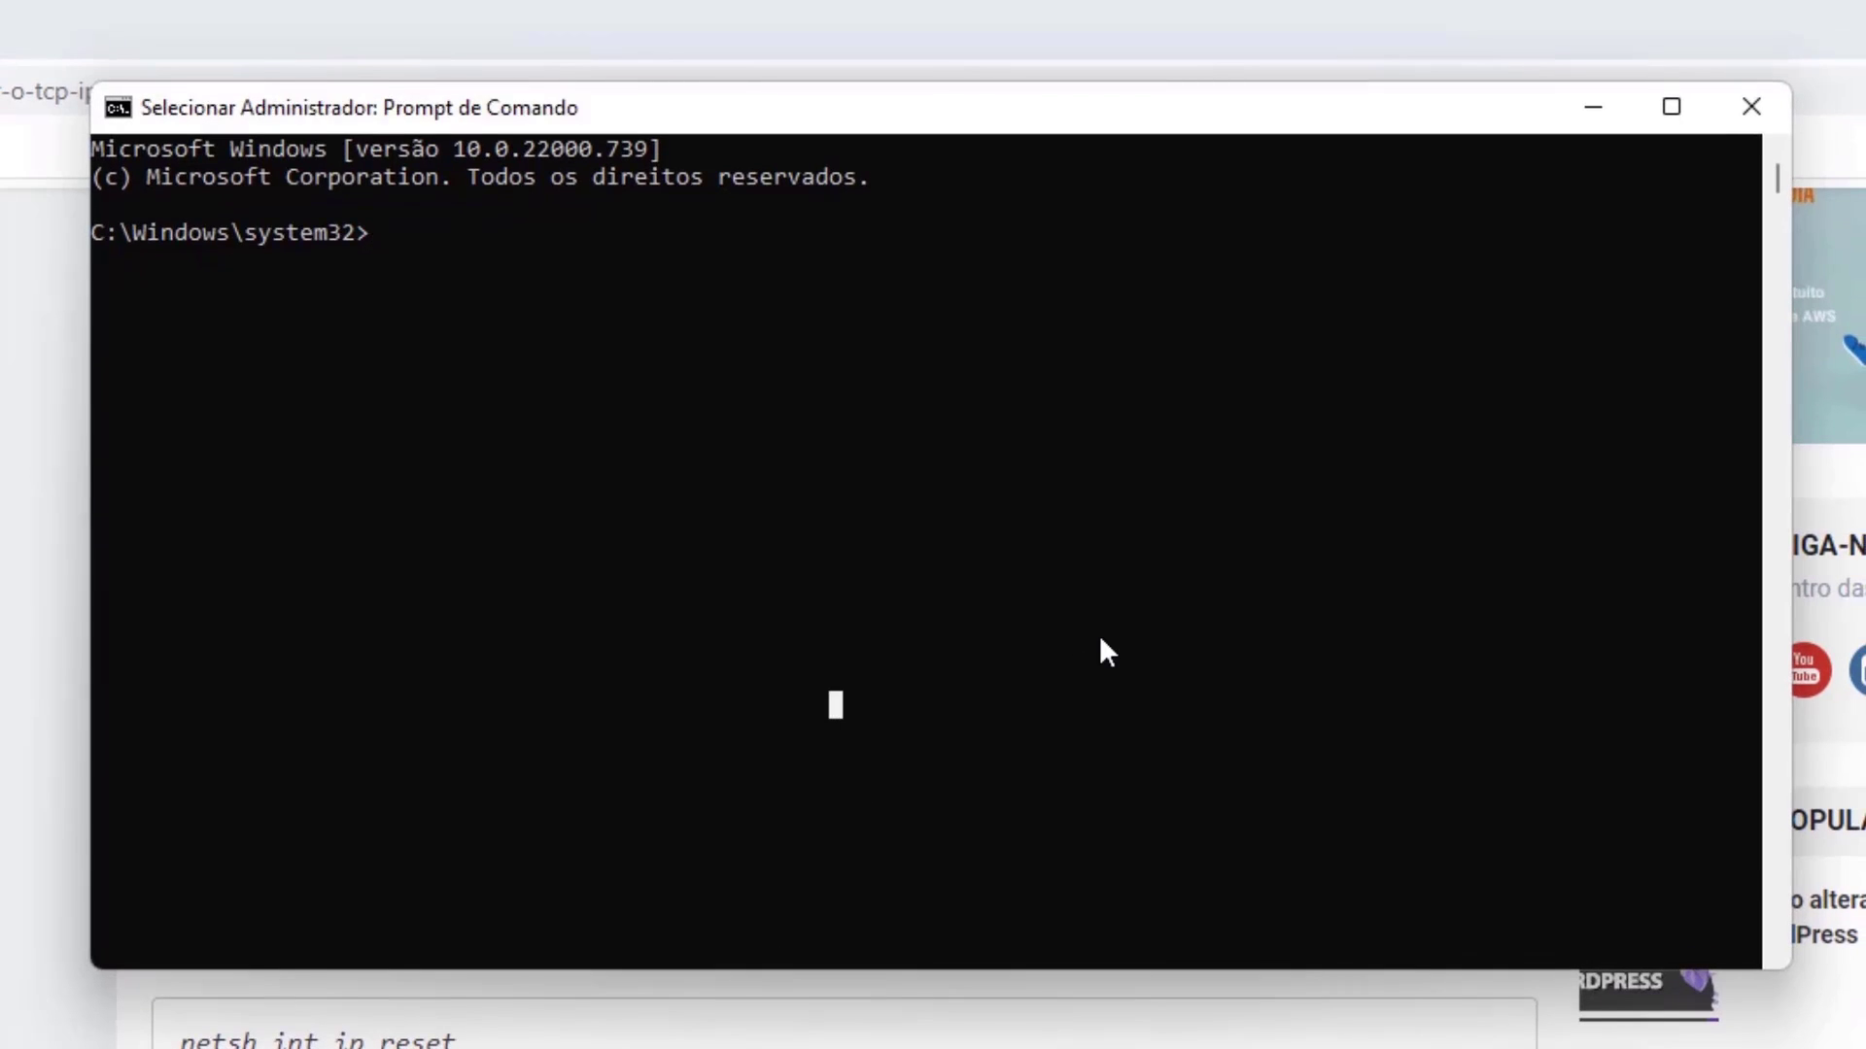
type("netsh i")
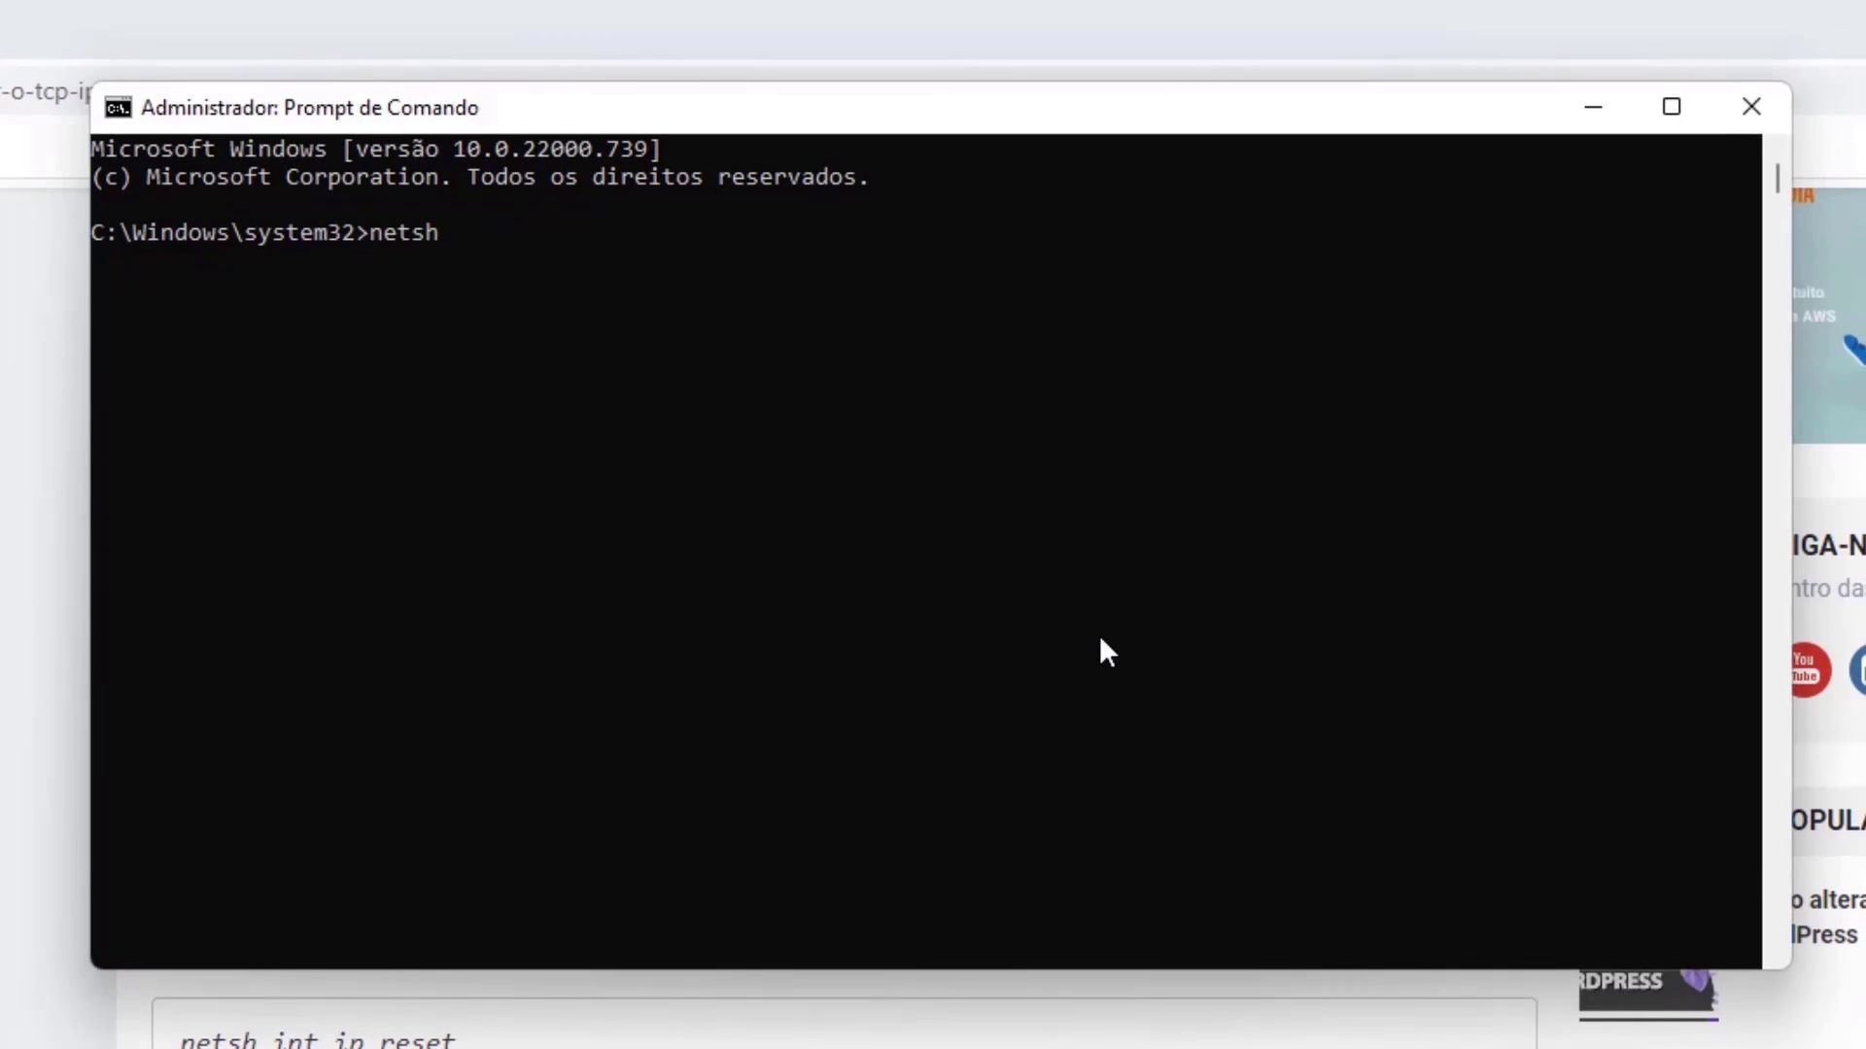